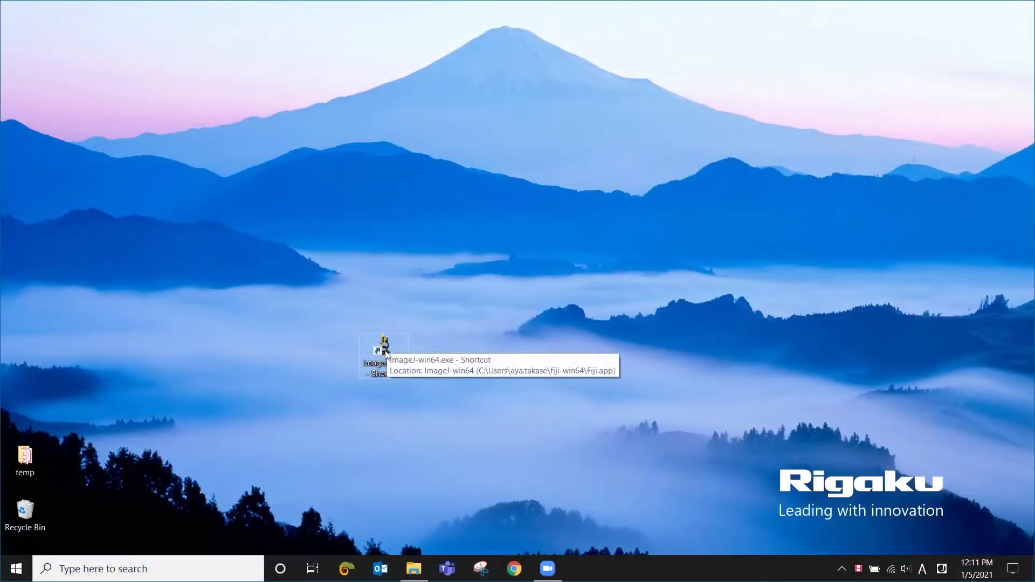
# Launch Fiji and load CFRP_Cu_0.53um_single_slice.tif from the Weka_demo folder.
pyautogui.doubleClick(386, 349)
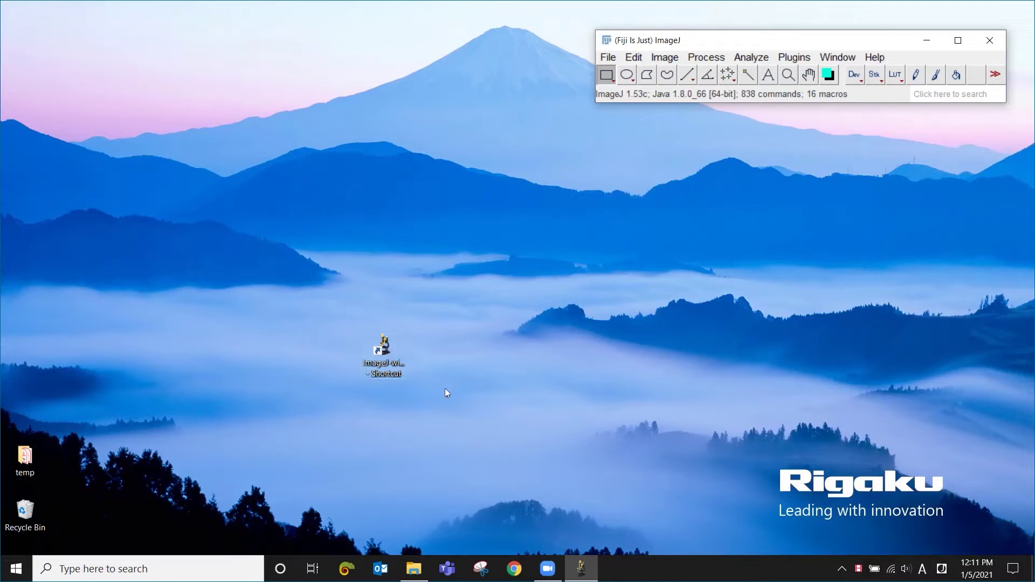
pyautogui.click(416, 565)
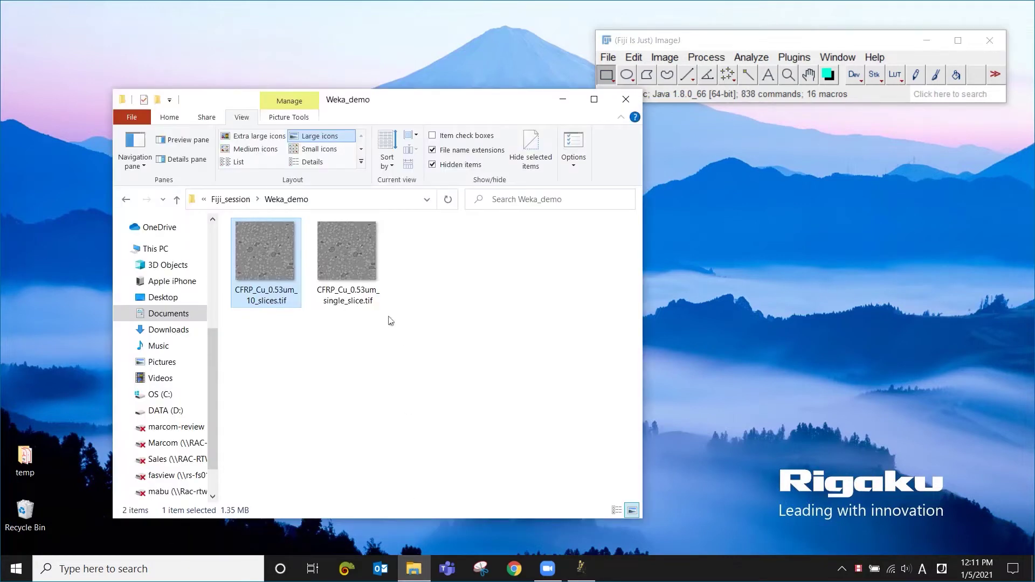
pyautogui.click(356, 261)
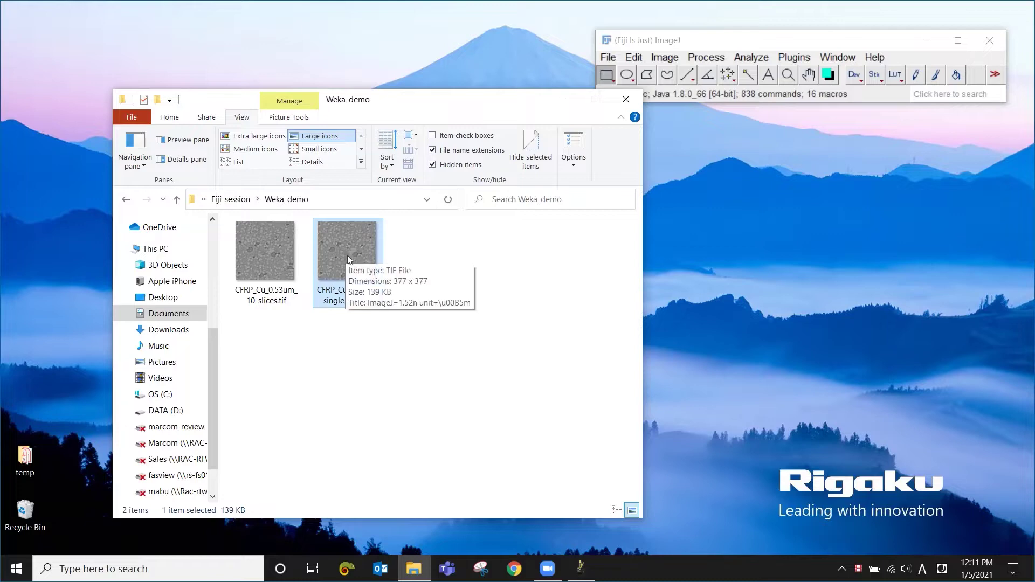
pyautogui.moveTo(347, 244); pyautogui.dragTo(714, 37)
# Minimize File Explorer and move the slice window toward the screen centre.
pyautogui.click(562, 99)
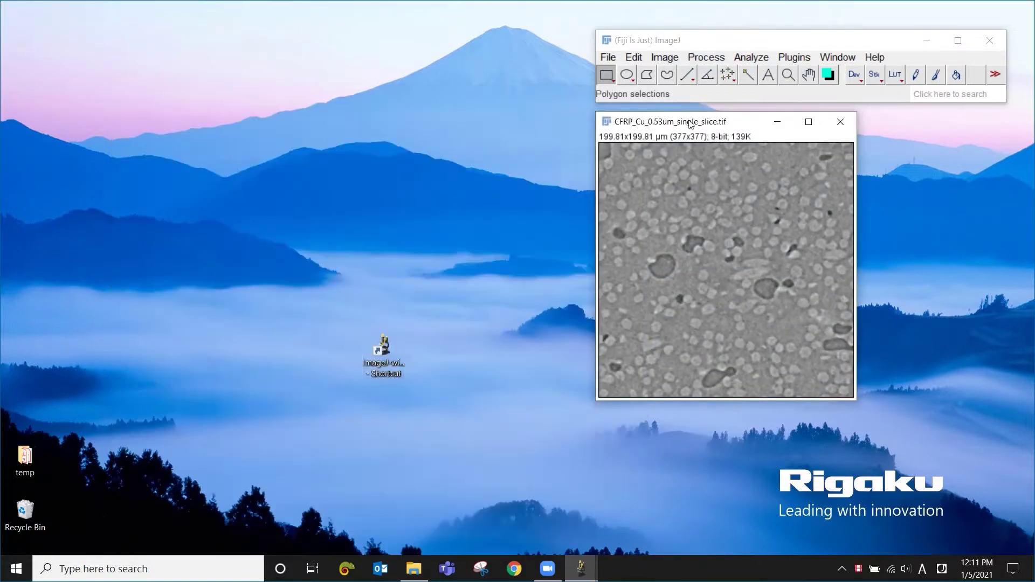
pyautogui.moveTo(691, 124); pyautogui.dragTo(493, 142)
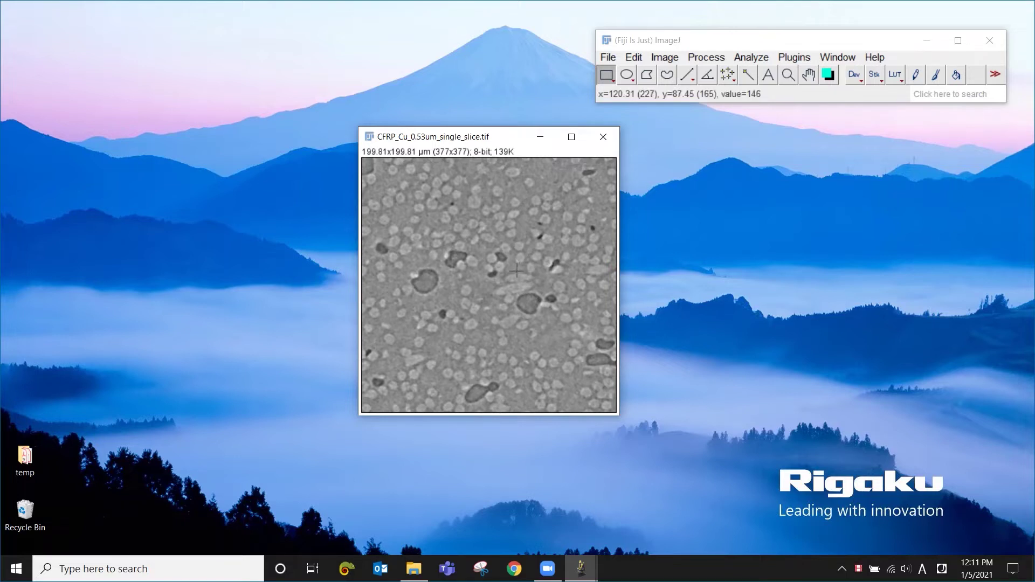
# Auto-stretch the slice contrast in Brightness/Contrast to a display range of 84–190.
pyautogui.click(671, 60)
pyautogui.moveTo(676, 101)
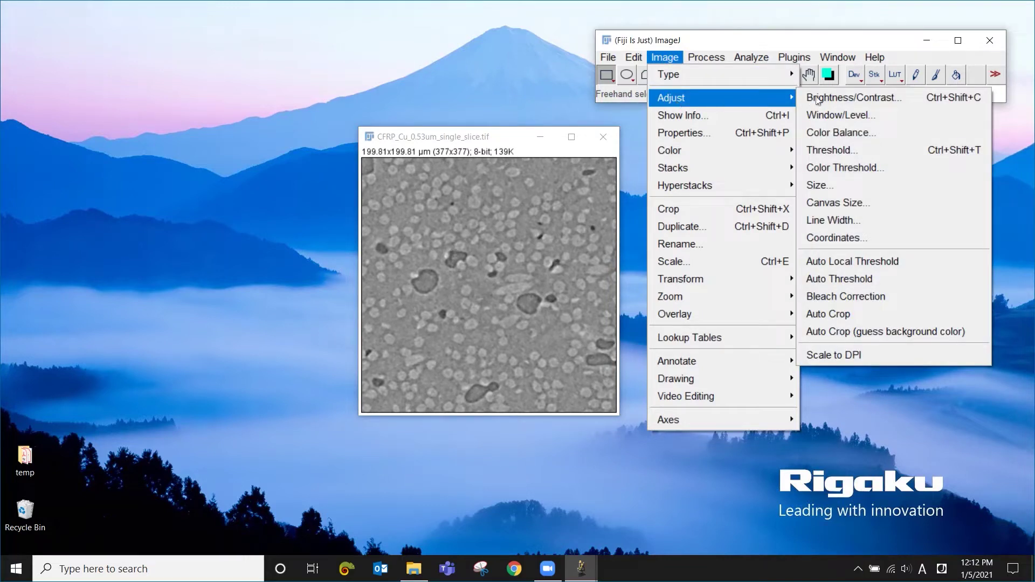
pyautogui.click(838, 97)
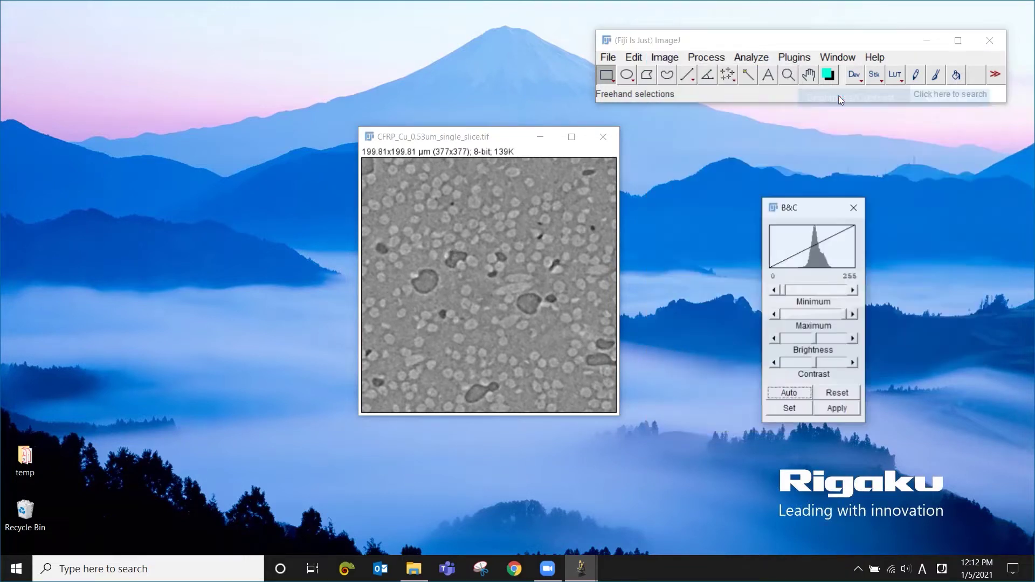
pyautogui.click(789, 395)
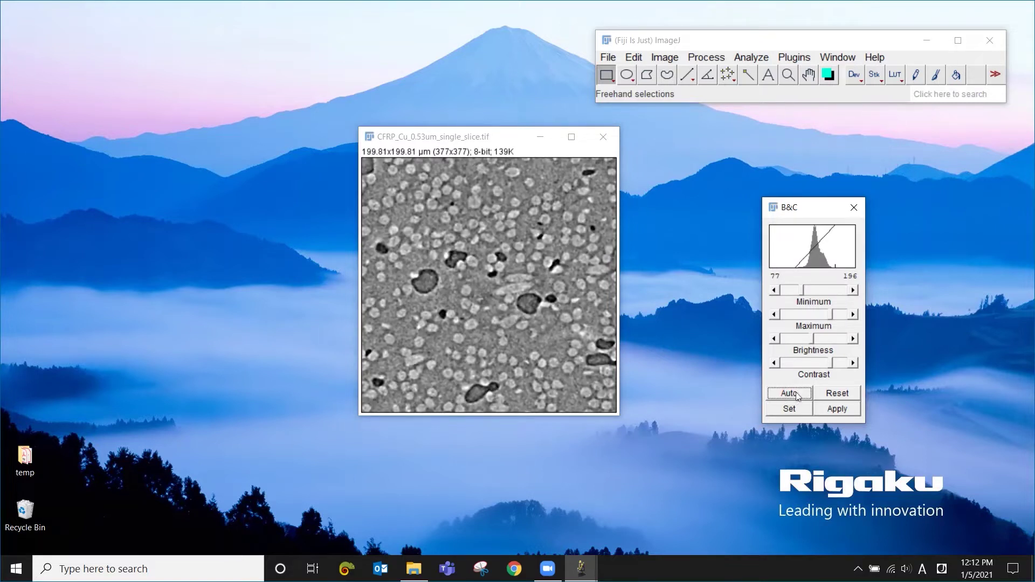
pyautogui.moveTo(812, 338); pyautogui.dragTo(837, 369)
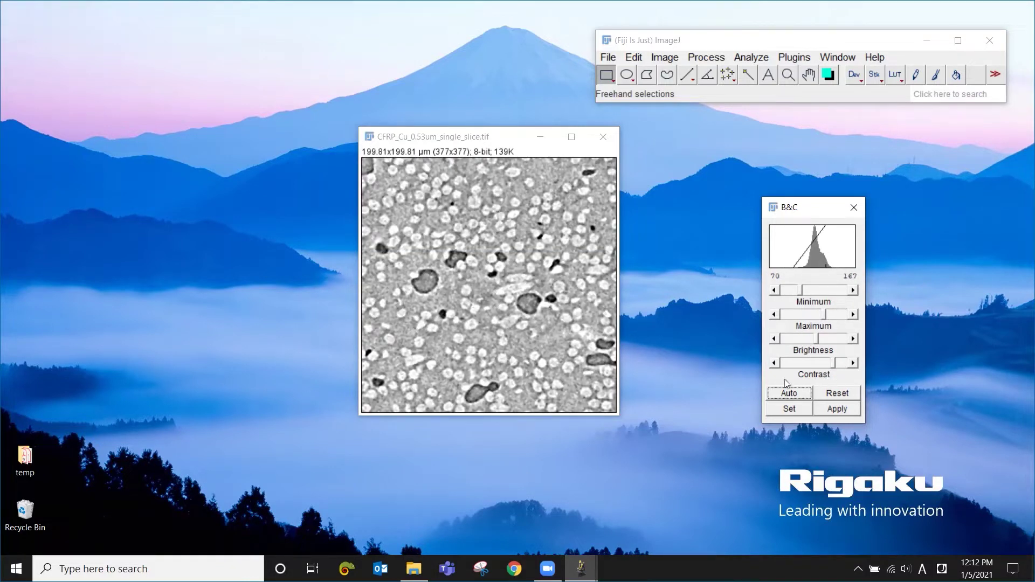
pyautogui.click(800, 394)
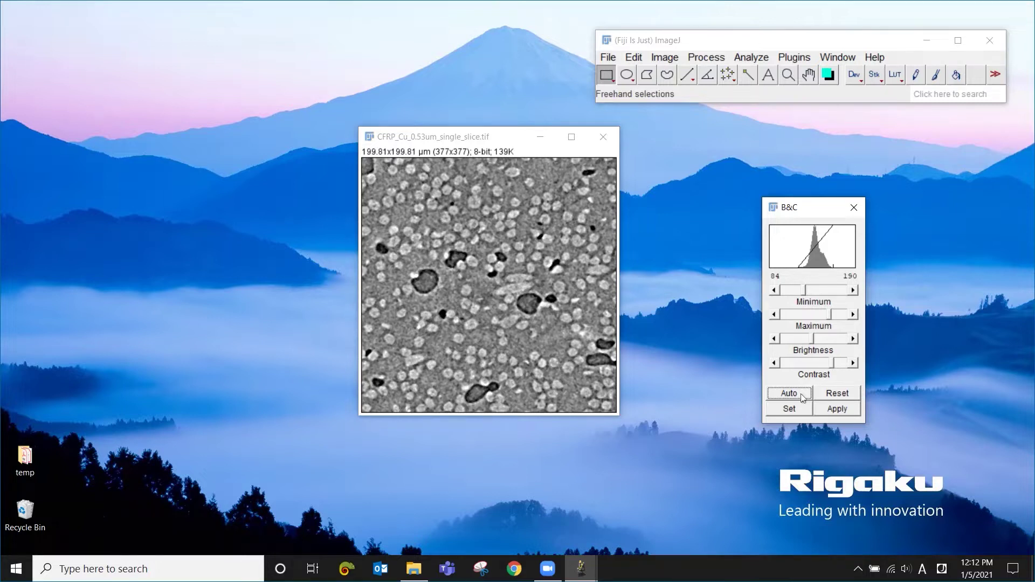
# Launch Trainable Weka Segmentation on the contrast-stretched slice.
pyautogui.click(798, 59)
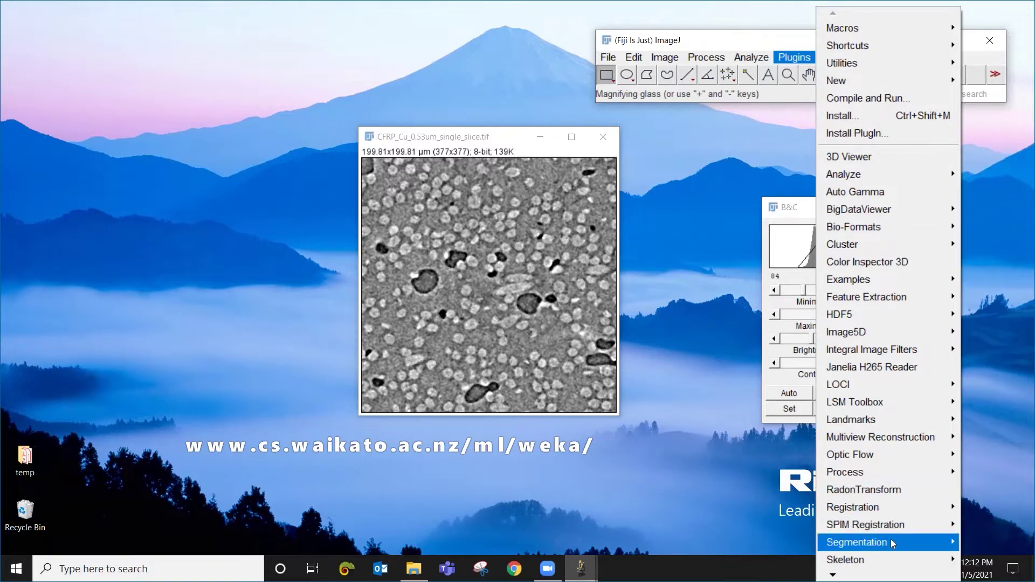
pyautogui.moveTo(892, 543)
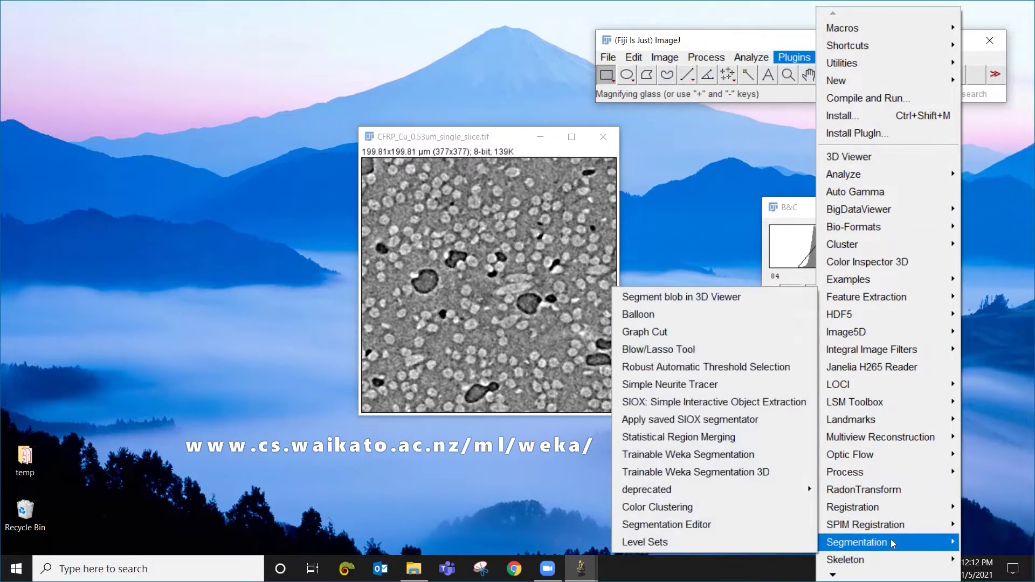
pyautogui.click(755, 455)
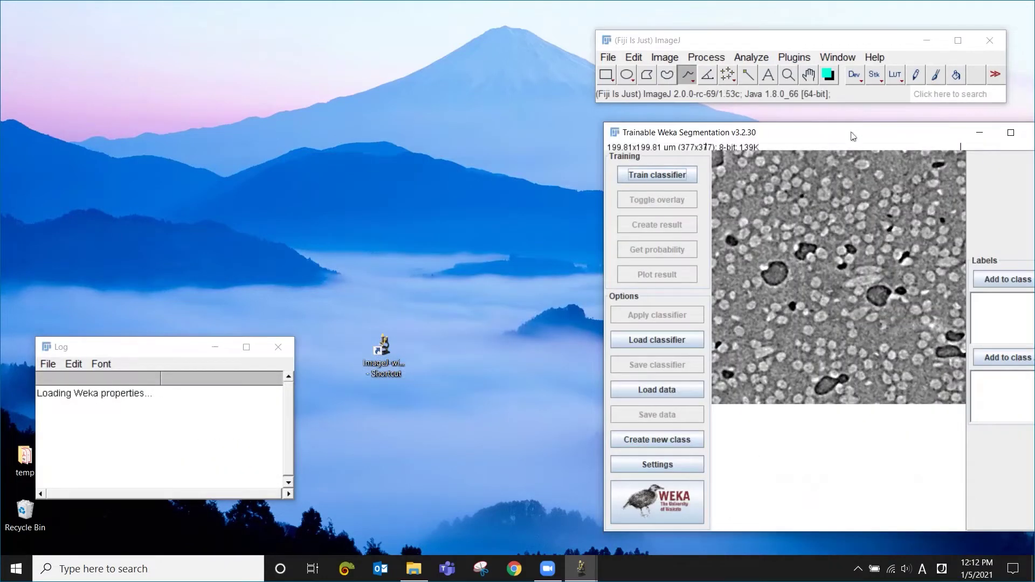
# Move the Weka window left and zoom the slice to 150%.
pyautogui.moveTo(853, 136); pyautogui.dragTo(578, 128)
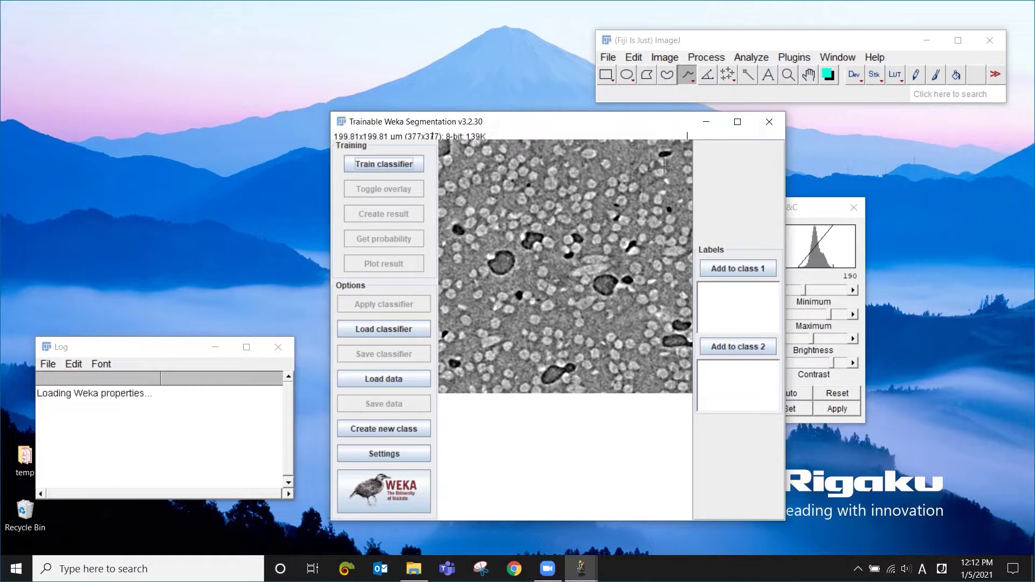
pyautogui.click(788, 75)
pyautogui.click(589, 264)
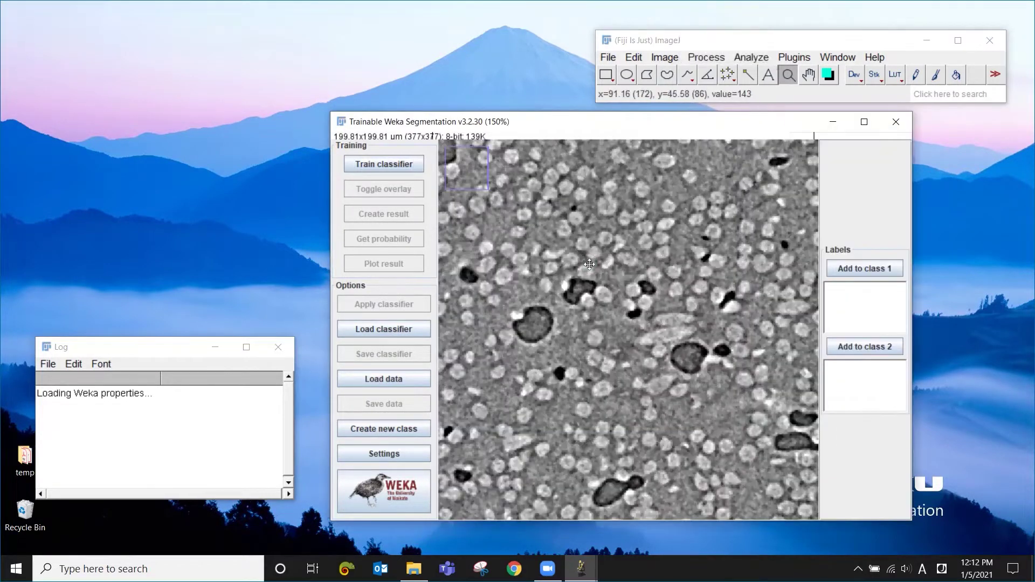
pyautogui.moveTo(652, 124); pyautogui.dragTo(593, 118)
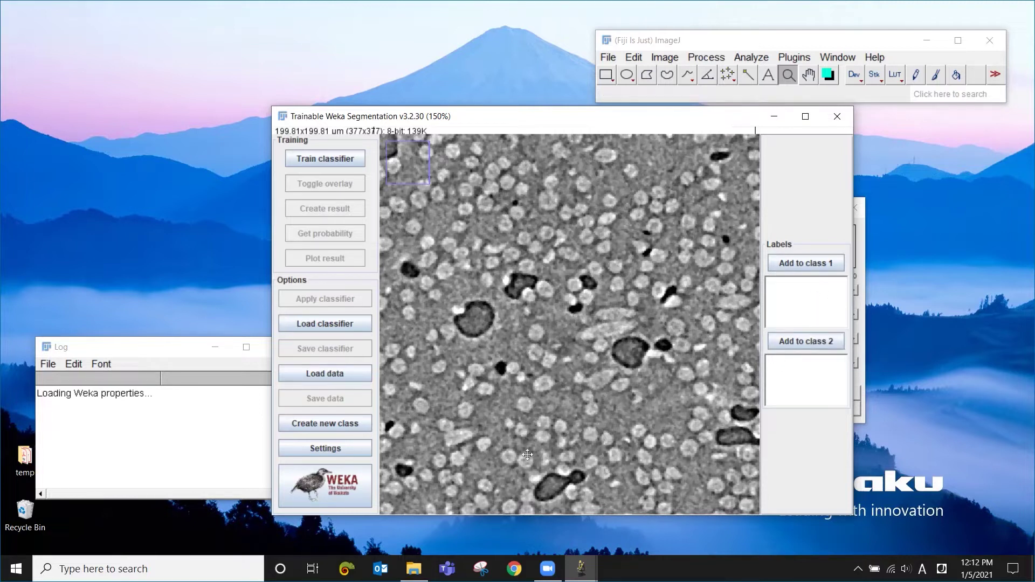
# Rename the first two classes to fiber and matrix in Settings.
pyautogui.click(348, 448)
pyautogui.moveTo(576, 374); pyautogui.dragTo(489, 377)
pyautogui.write('fiber')
pyautogui.moveTo(560, 395); pyautogui.dragTo(456, 389)
pyautogui.write('matrix')
pyautogui.click(539, 498)
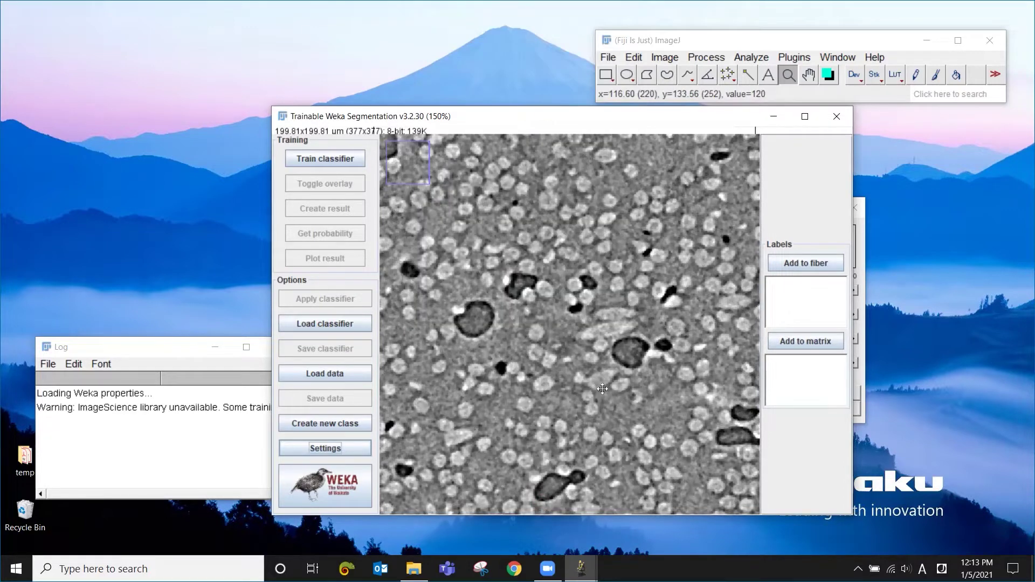
# Add a third class named void.
pyautogui.click(335, 424)
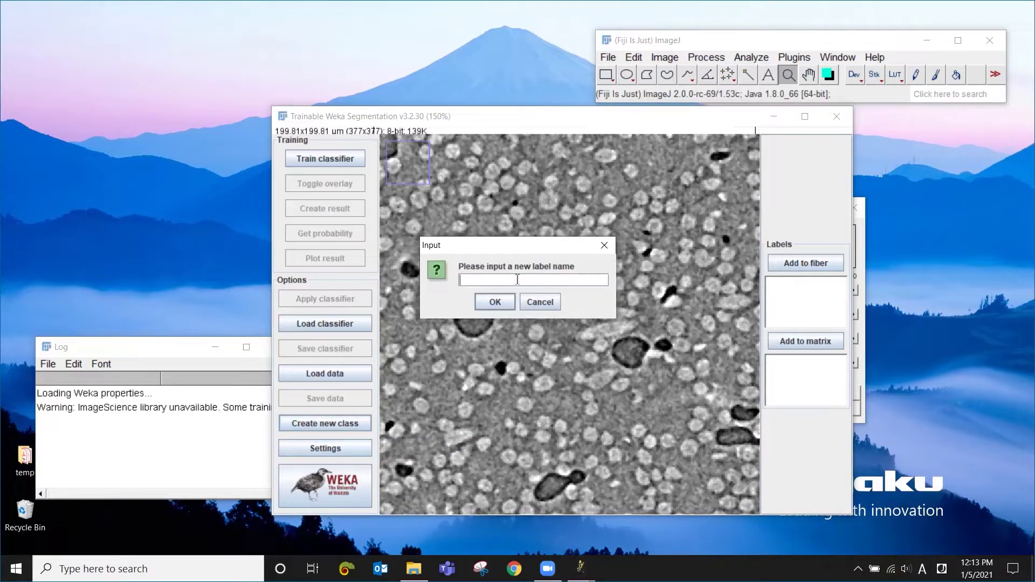
pyautogui.write('void')
pyautogui.click(506, 300)
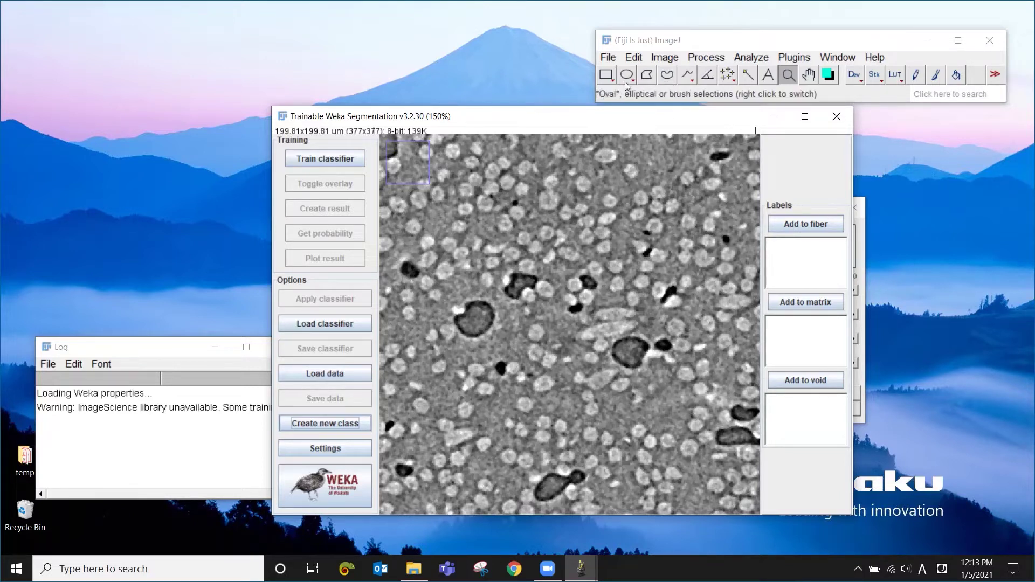
# Outline two grey background regions freehand and add both as matrix traces.
pyautogui.click(668, 75)
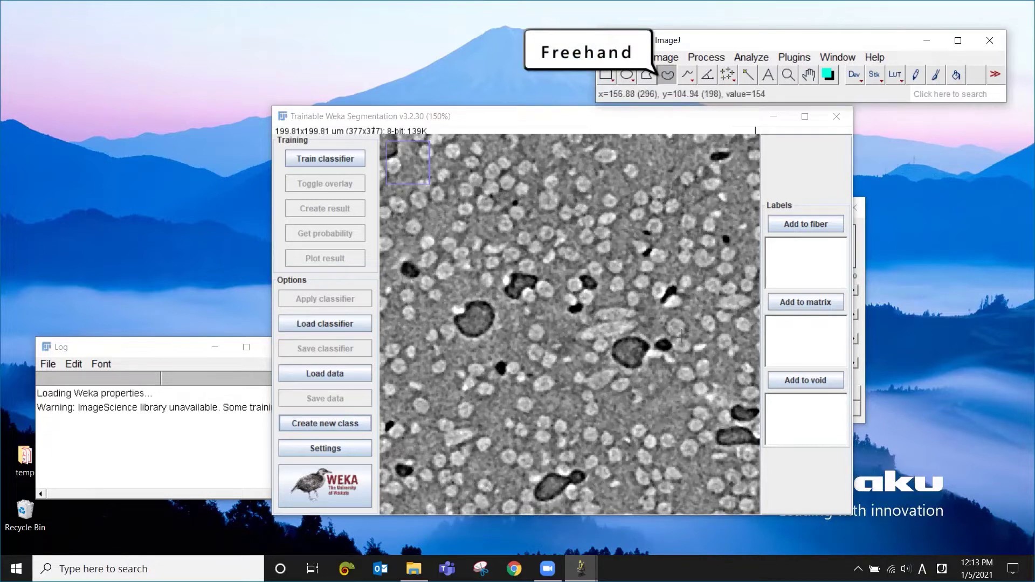
pyautogui.moveTo(657, 424)
pyautogui.mouseDown()
pyautogui.moveTo(647, 416)
pyautogui.moveTo(661, 399)
pyautogui.moveTo(658, 373)
pyautogui.moveTo(690, 397)
pyautogui.moveTo(681, 426)
pyautogui.moveTo(661, 425)
pyautogui.mouseUp()
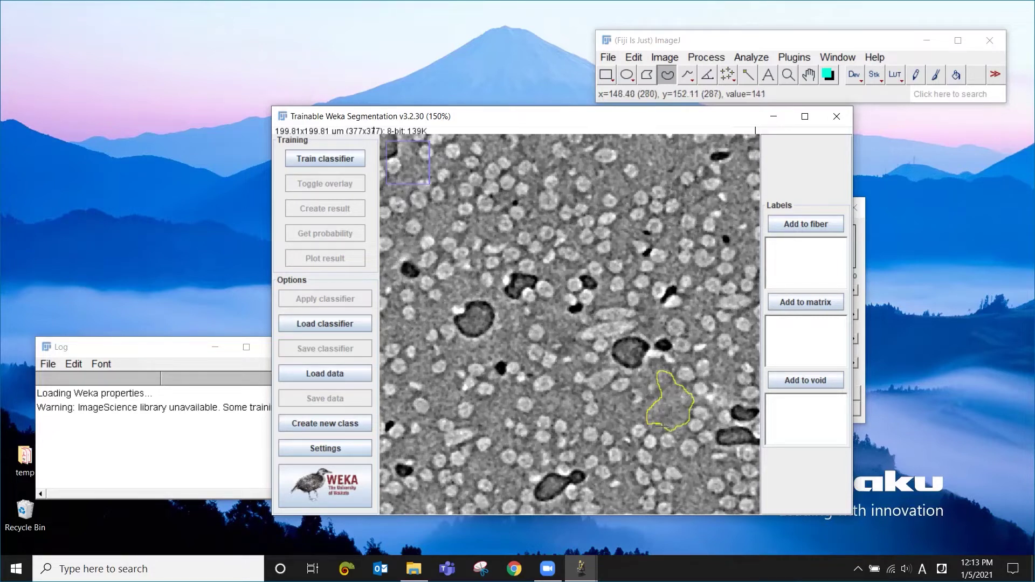
pyautogui.click(810, 302)
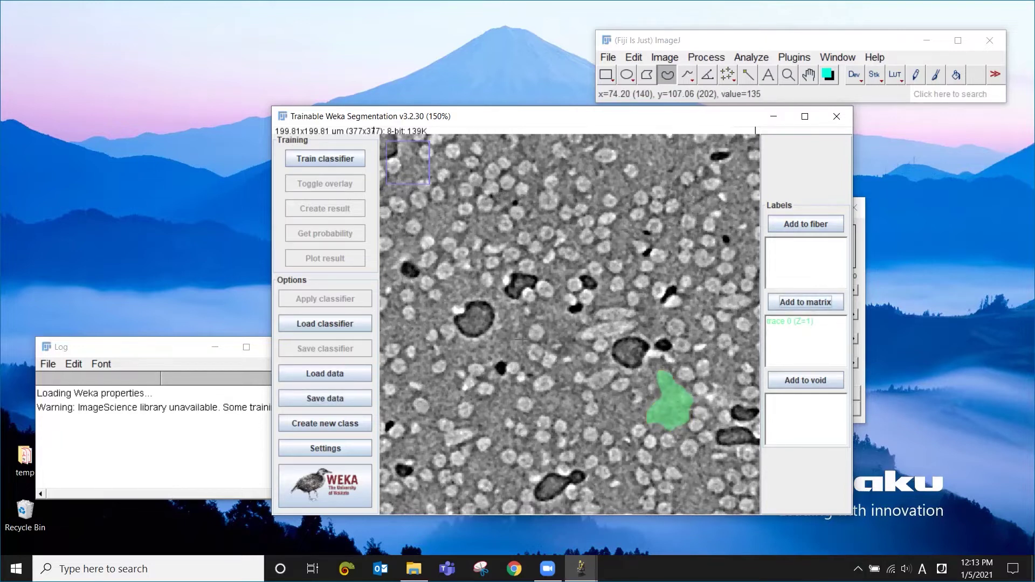
pyautogui.moveTo(525, 360)
pyautogui.mouseDown()
pyautogui.moveTo(493, 360)
pyautogui.moveTo(478, 346)
pyautogui.moveTo(514, 322)
pyautogui.moveTo(529, 335)
pyautogui.mouseUp()
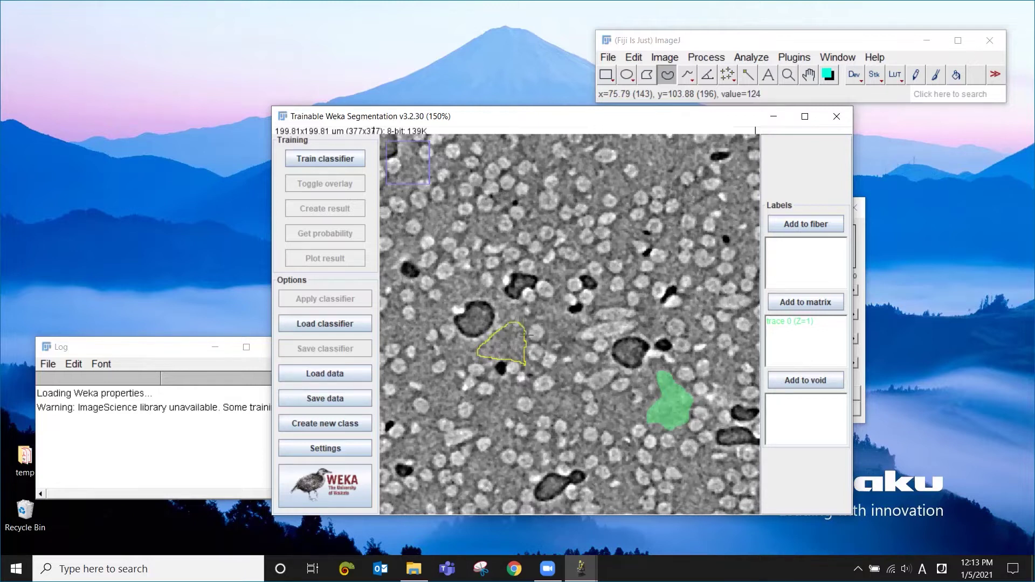
pyautogui.click(818, 302)
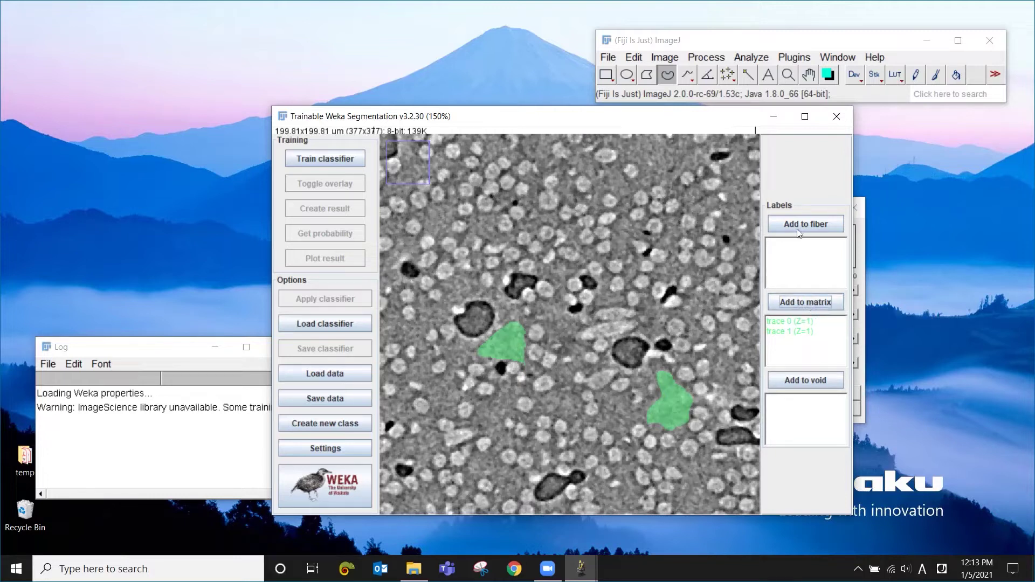
# Zoom the slice to 600% and pan to the dark pores.
pyautogui.click(788, 74)
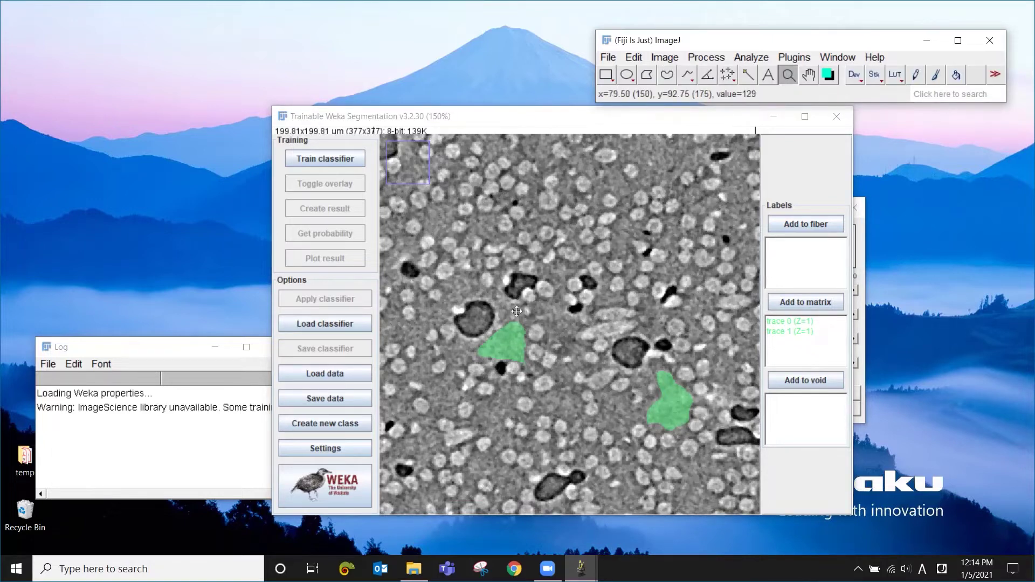
pyautogui.click(536, 313)
pyautogui.click(562, 315)
pyautogui.click(562, 315)
pyautogui.click(549, 320)
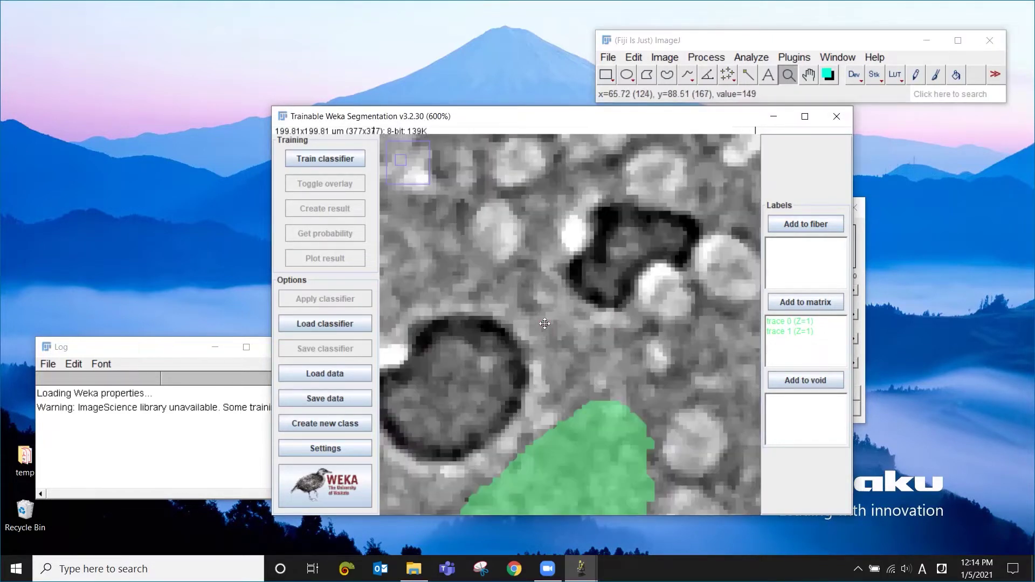
pyautogui.click(808, 74)
pyautogui.moveTo(612, 342); pyautogui.dragTo(594, 405)
# Add two bright fibres beside the pore as fiber traces, then outline a small third fibre.
pyautogui.click(666, 76)
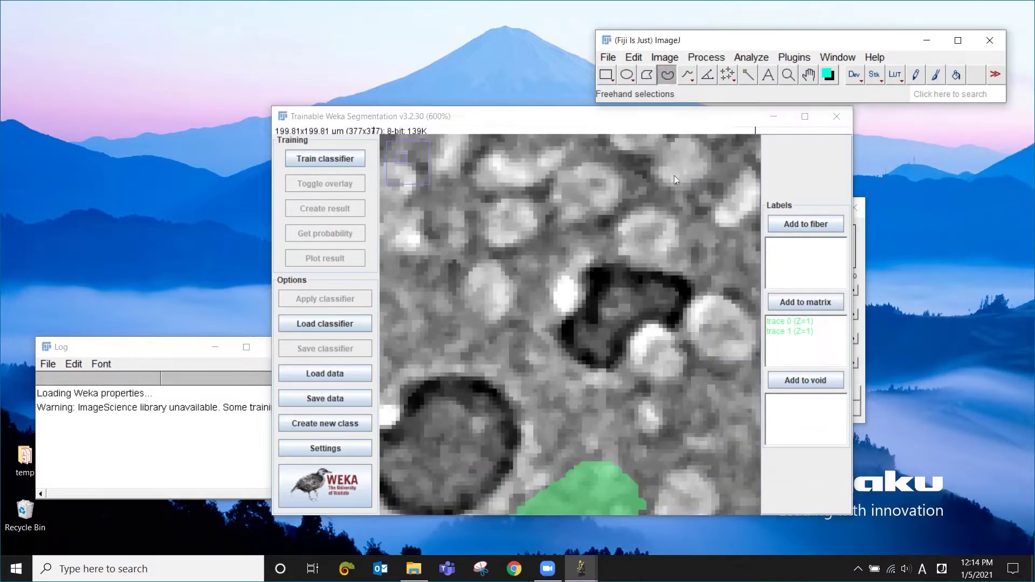
pyautogui.moveTo(713, 356)
pyautogui.mouseDown()
pyautogui.moveTo(680, 324)
pyautogui.moveTo(706, 297)
pyautogui.moveTo(737, 308)
pyautogui.moveTo(754, 332)
pyautogui.moveTo(736, 360)
pyautogui.moveTo(712, 355)
pyautogui.mouseUp()
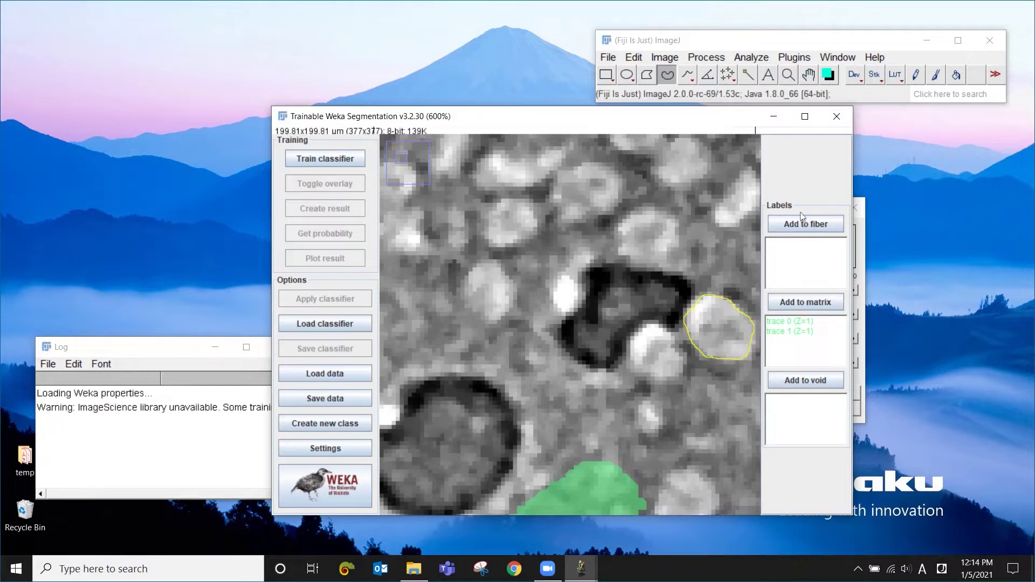
pyautogui.click(813, 223)
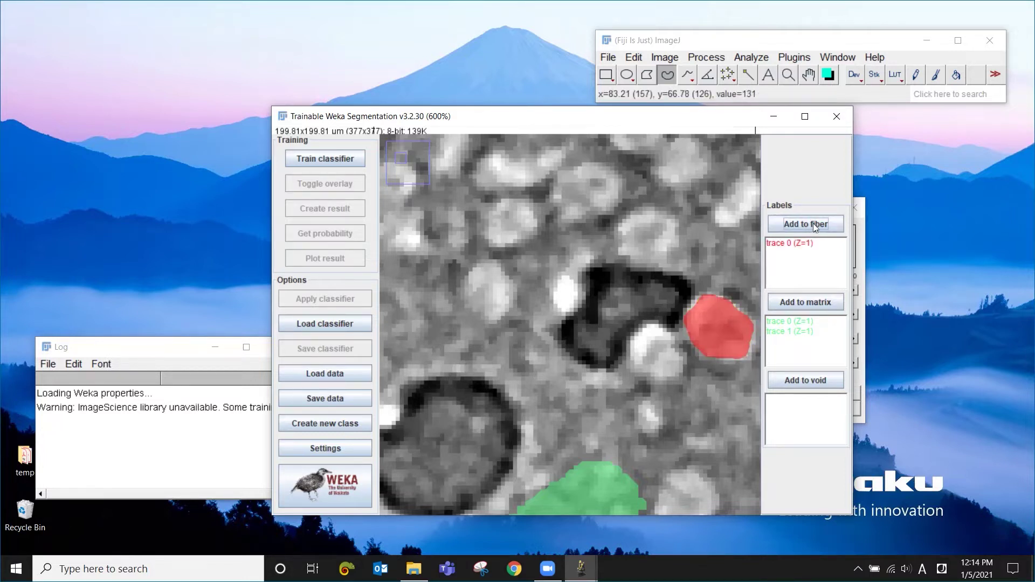
pyautogui.moveTo(643, 264)
pyautogui.mouseDown()
pyautogui.moveTo(619, 244)
pyautogui.moveTo(621, 225)
pyautogui.moveTo(651, 209)
pyautogui.moveTo(680, 231)
pyautogui.moveTo(677, 246)
pyautogui.moveTo(670, 258)
pyautogui.moveTo(641, 263)
pyautogui.mouseUp()
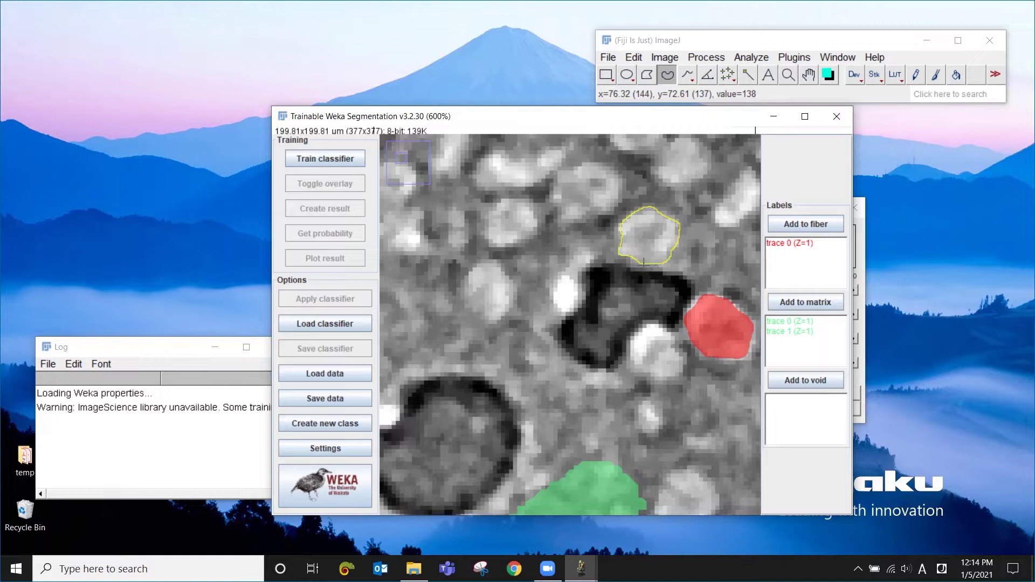
pyautogui.click(820, 223)
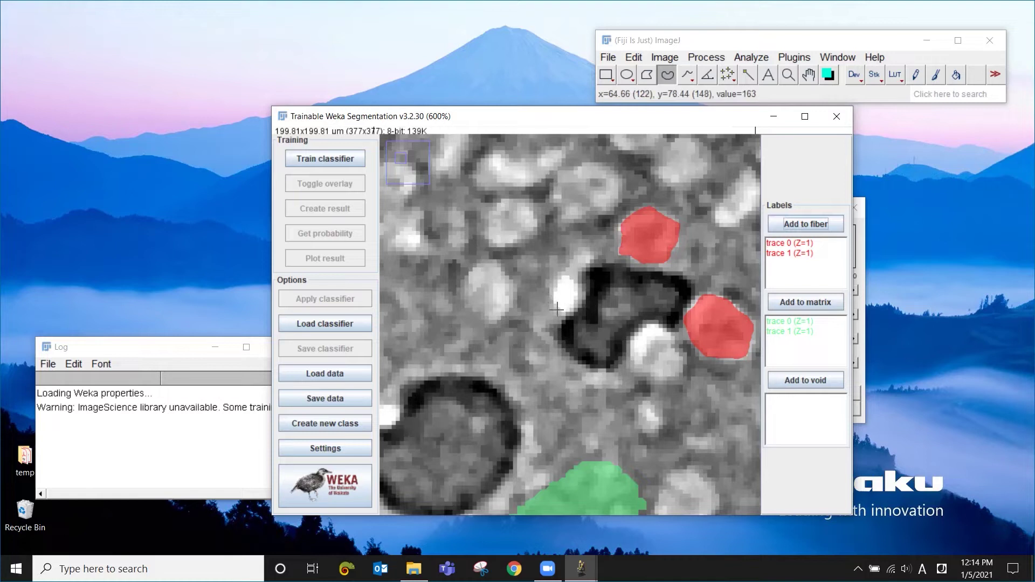
pyautogui.moveTo(562, 313); pyautogui.dragTo(556, 293)
# Add the small fibre as a fiber trace and label the dark pore as void.
pyautogui.click(805, 223)
pyautogui.moveTo(598, 369)
pyautogui.mouseDown()
pyautogui.moveTo(567, 352)
pyautogui.moveTo(565, 331)
pyautogui.moveTo(587, 303)
pyautogui.moveTo(590, 267)
pyautogui.moveTo(674, 277)
pyautogui.mouseUp()
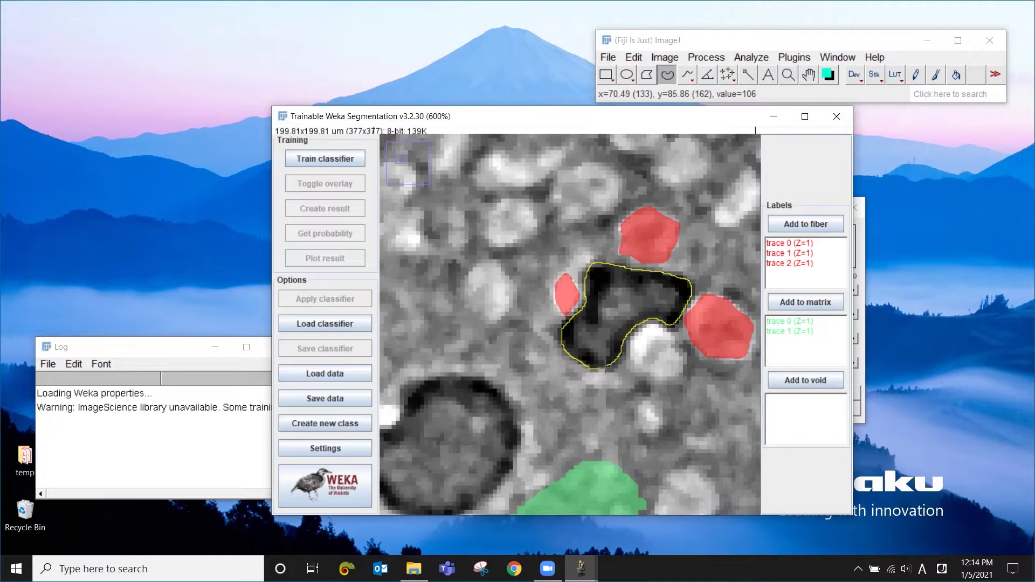
pyautogui.click(795, 380)
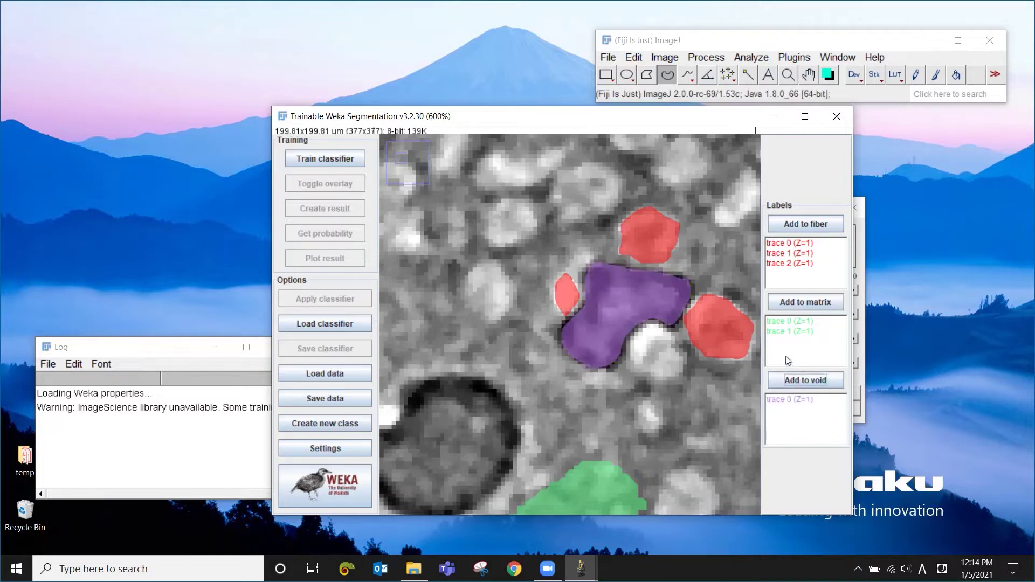
# Pan to the large round pore and outline it as a second void trace.
pyautogui.click(808, 75)
pyautogui.moveTo(577, 416); pyautogui.dragTo(653, 342)
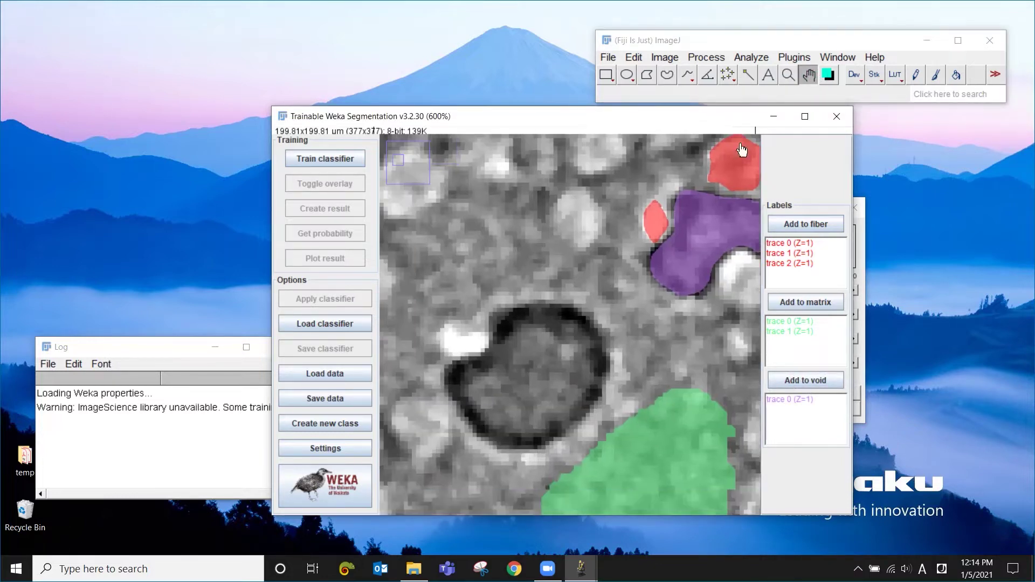
pyautogui.click(667, 75)
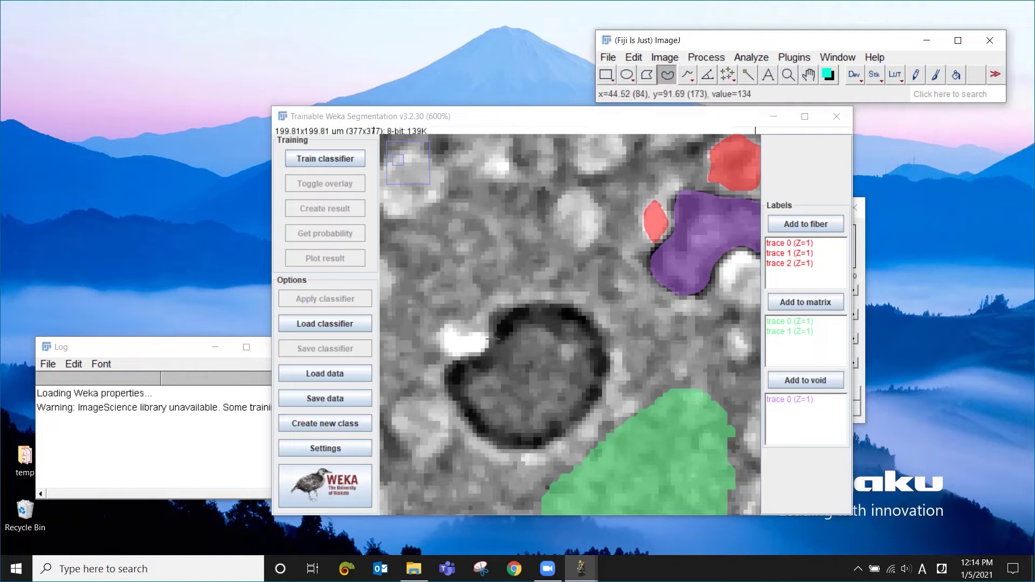
pyautogui.moveTo(490, 337)
pyautogui.mouseDown()
pyautogui.moveTo(529, 302)
pyautogui.moveTo(569, 311)
pyautogui.mouseUp()
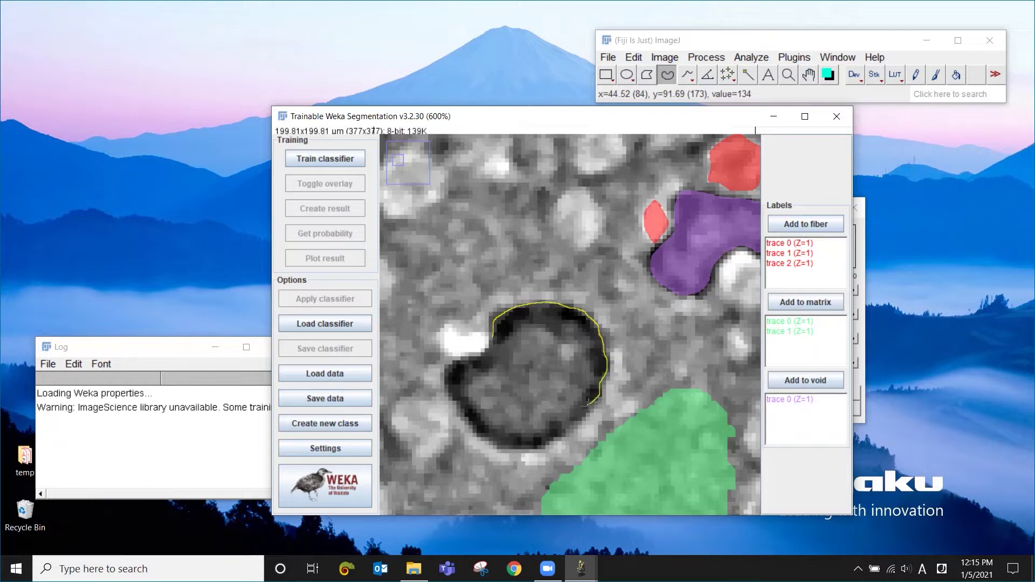
pyautogui.moveTo(587, 403); pyautogui.dragTo(506, 356)
pyautogui.click(797, 381)
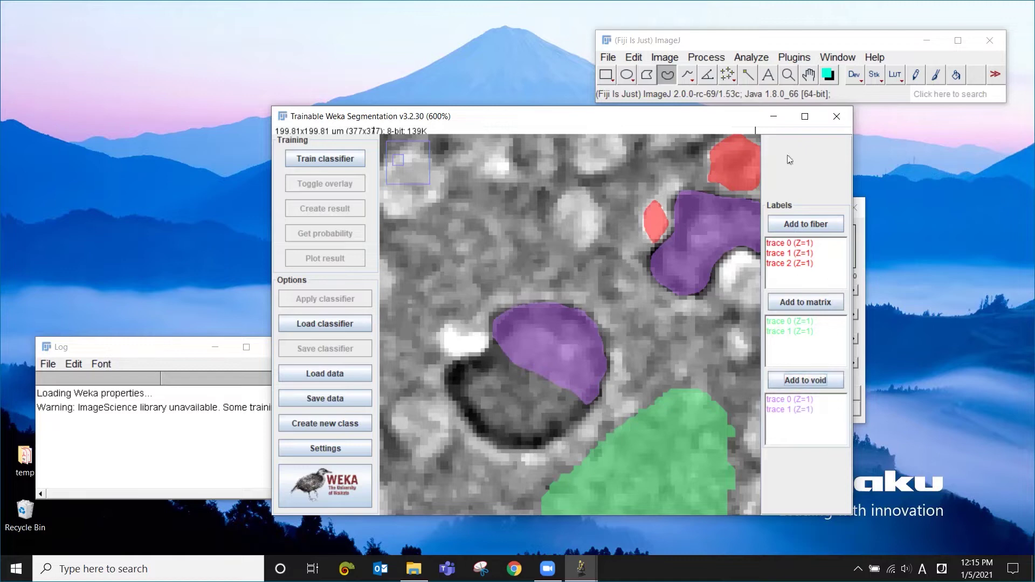
# Zoom the slice back out to 150%.
pyautogui.click(789, 75)
pyautogui.rightClick(626, 348)
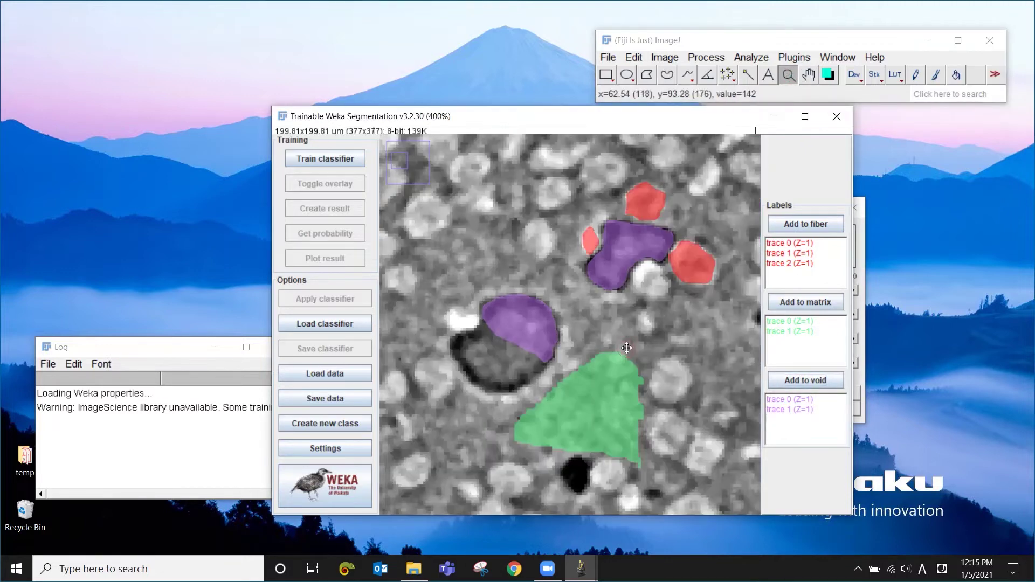
pyautogui.rightClick(626, 348)
pyautogui.rightClick(626, 348)
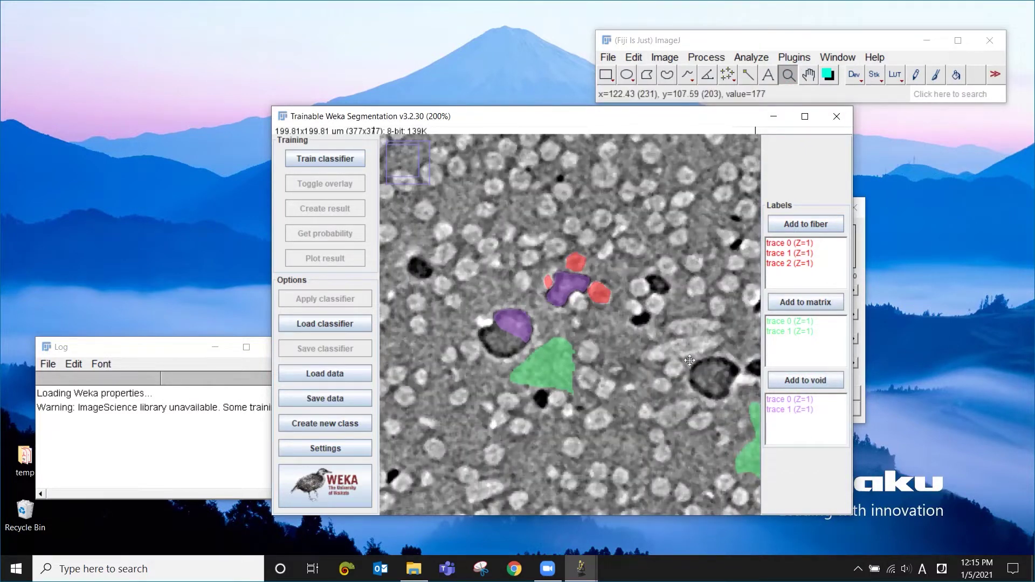
pyautogui.rightClick(649, 378)
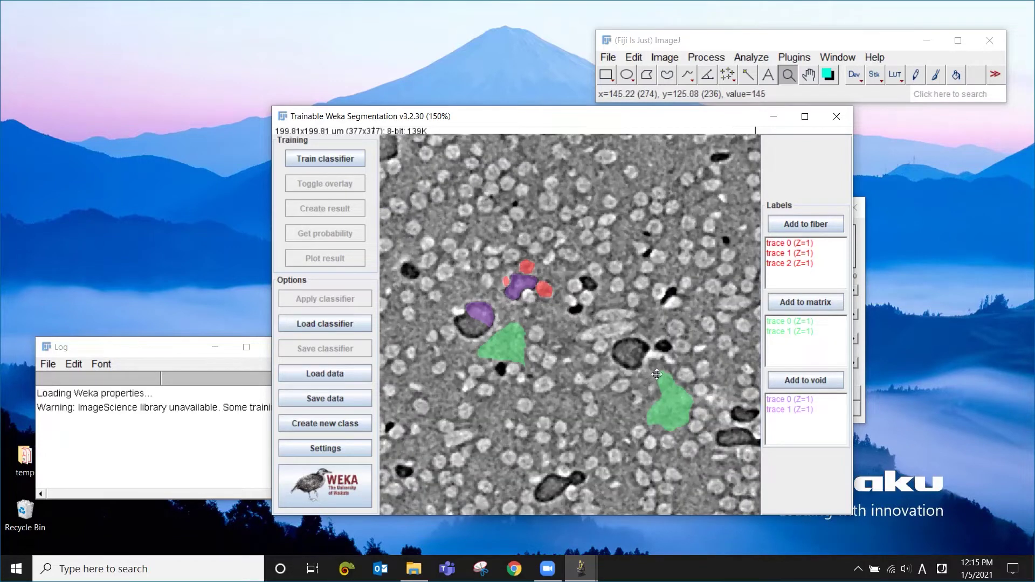
# Train the classifier and toggle the overlay to compare segmentation with the original slice.
pyautogui.click(314, 159)
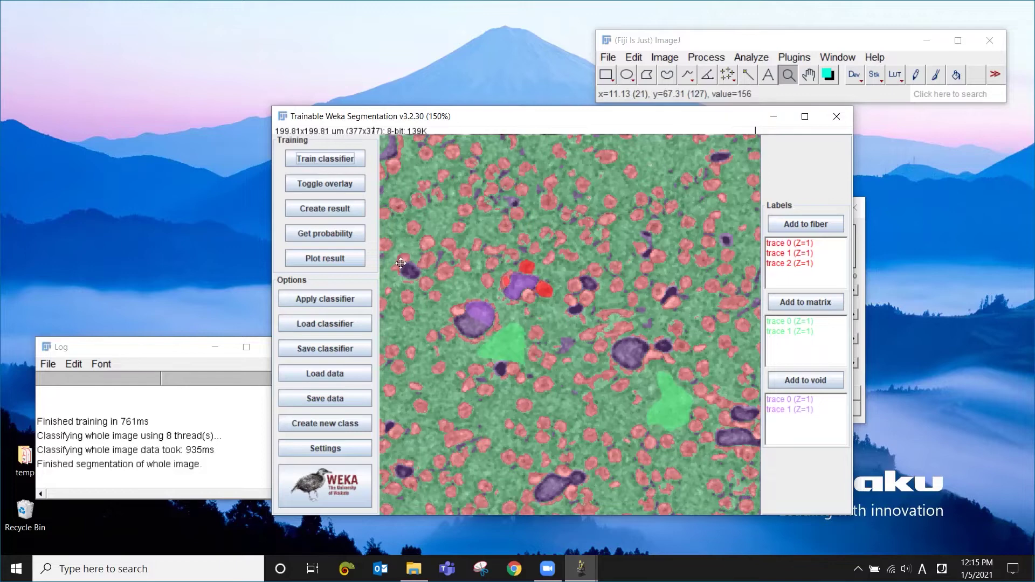
pyautogui.click(314, 186)
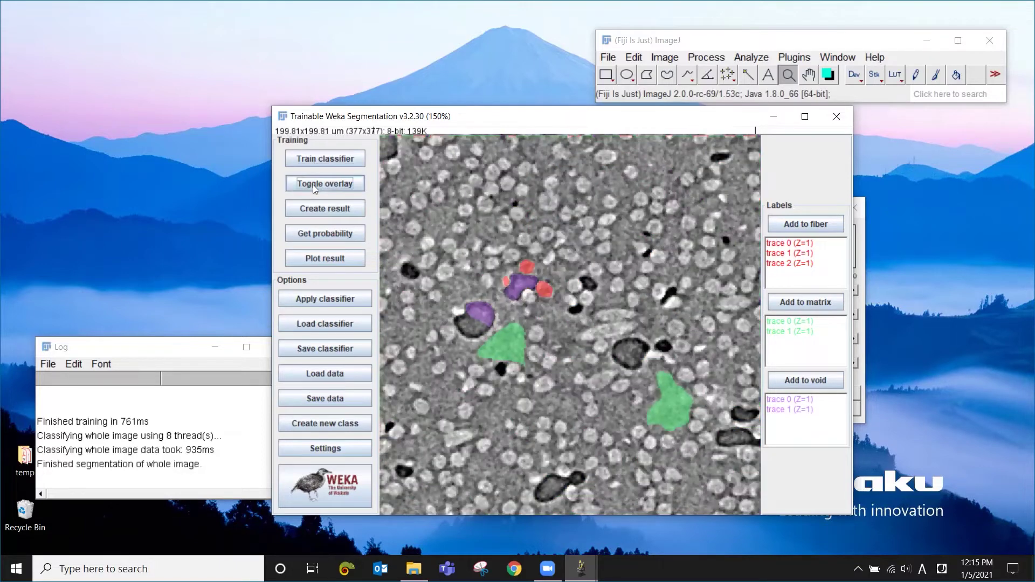
pyautogui.click(313, 186)
pyautogui.click(315, 186)
pyautogui.click(312, 184)
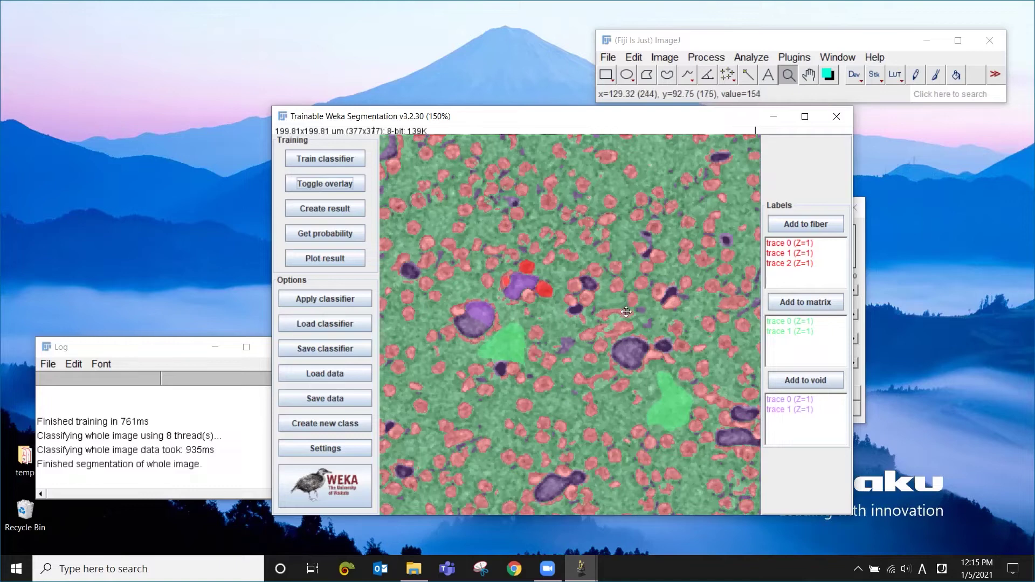
# Zoom to 600%, centre on the labelled round pore and recheck the overlay.
pyautogui.click(485, 322)
pyautogui.click(486, 322)
pyautogui.click(530, 322)
pyautogui.click(533, 323)
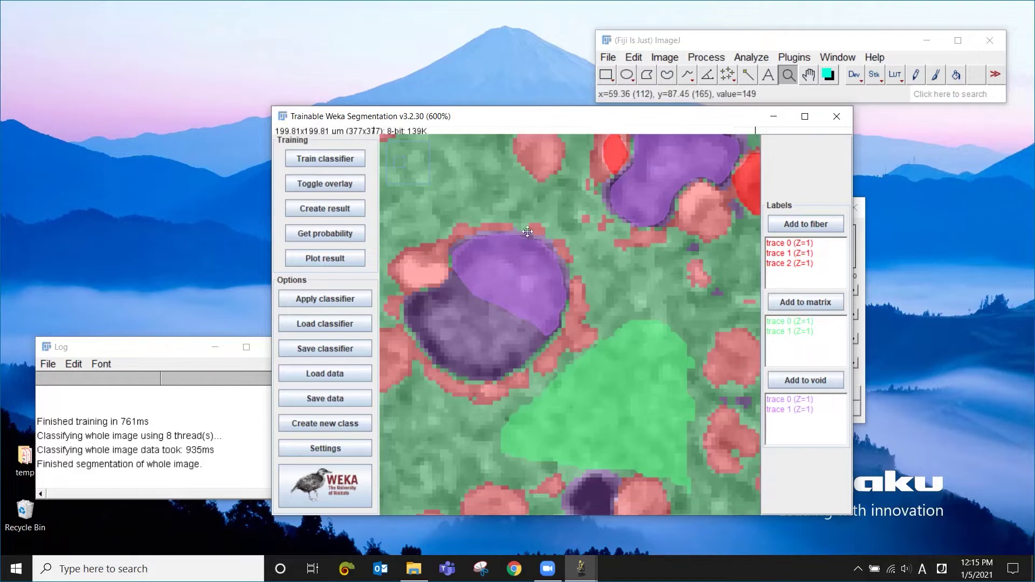
pyautogui.click(807, 75)
pyautogui.moveTo(519, 346); pyautogui.dragTo(566, 355)
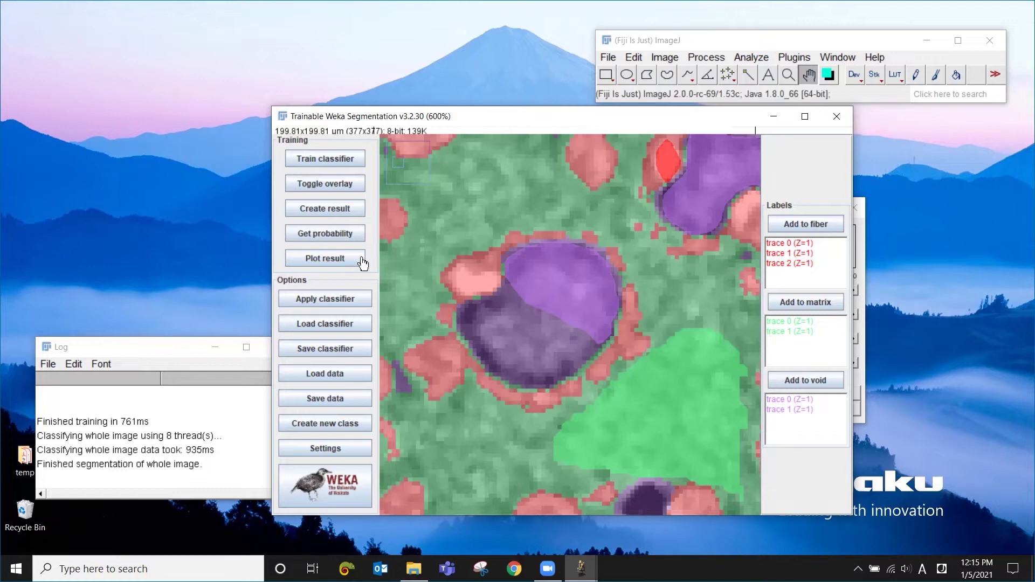
pyautogui.click(317, 185)
pyautogui.click(317, 185)
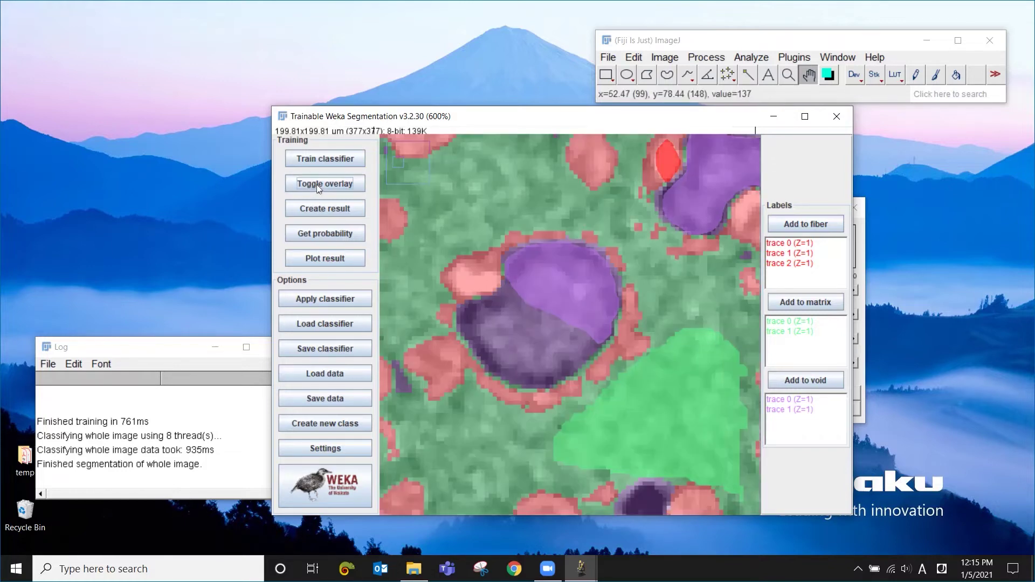
# Add three matrix outlines around the purple void edges as matrix traces 2–4.
pyautogui.click(667, 75)
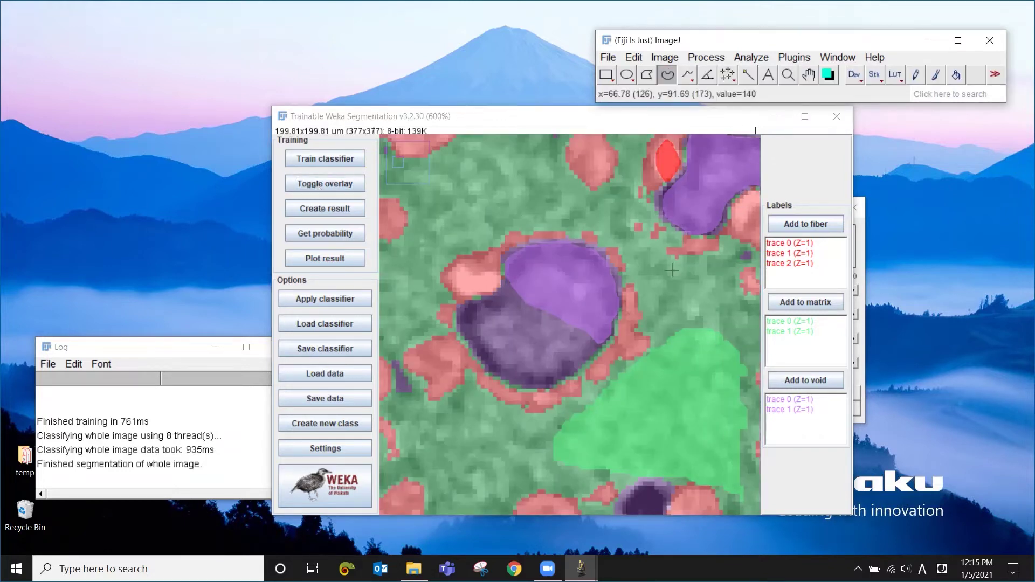
pyautogui.click(619, 269)
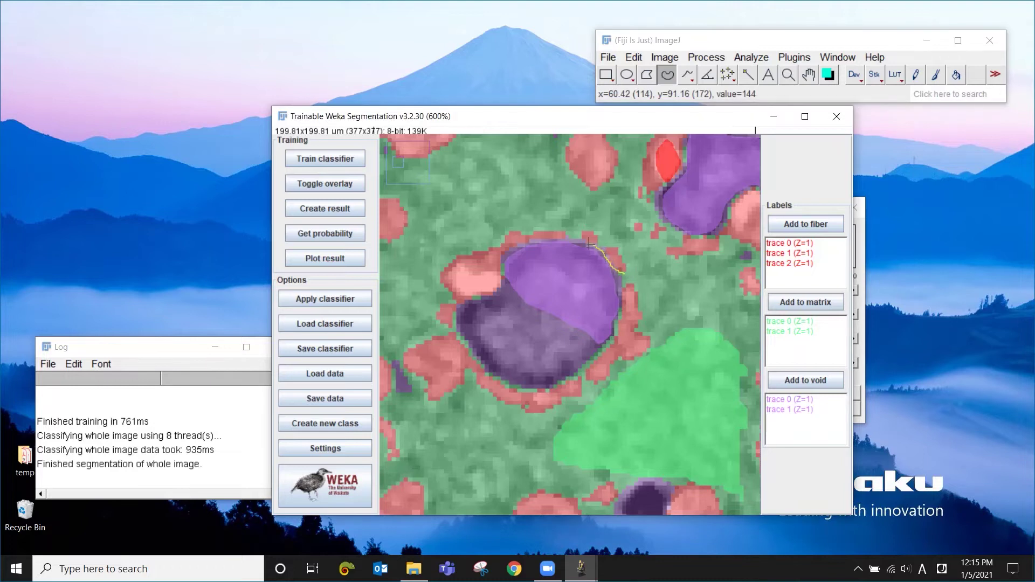
pyautogui.moveTo(587, 244)
pyautogui.mouseDown()
pyautogui.moveTo(608, 234)
pyautogui.moveTo(633, 269)
pyautogui.mouseUp()
pyautogui.click(805, 301)
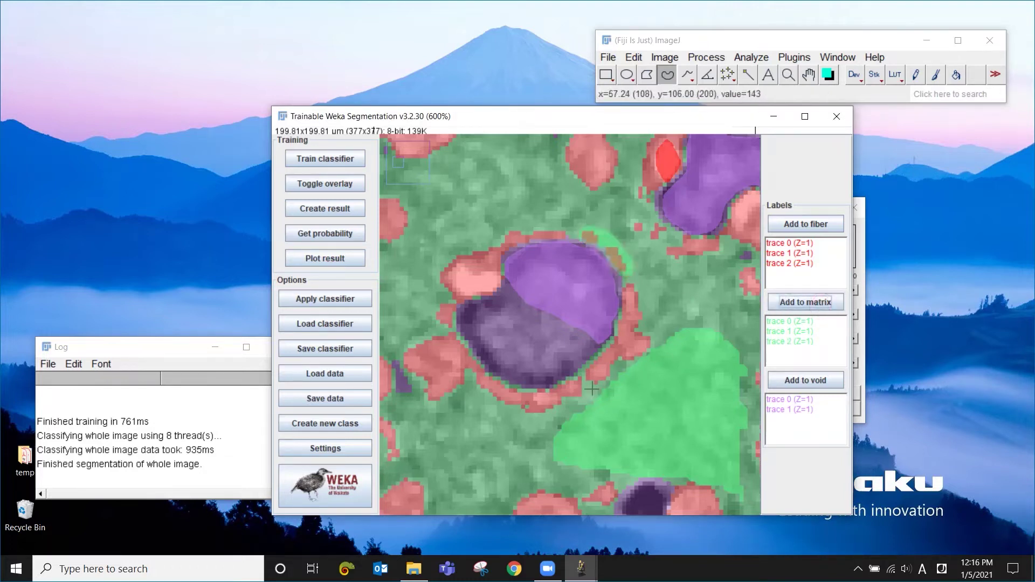
pyautogui.moveTo(514, 407); pyautogui.dragTo(516, 395)
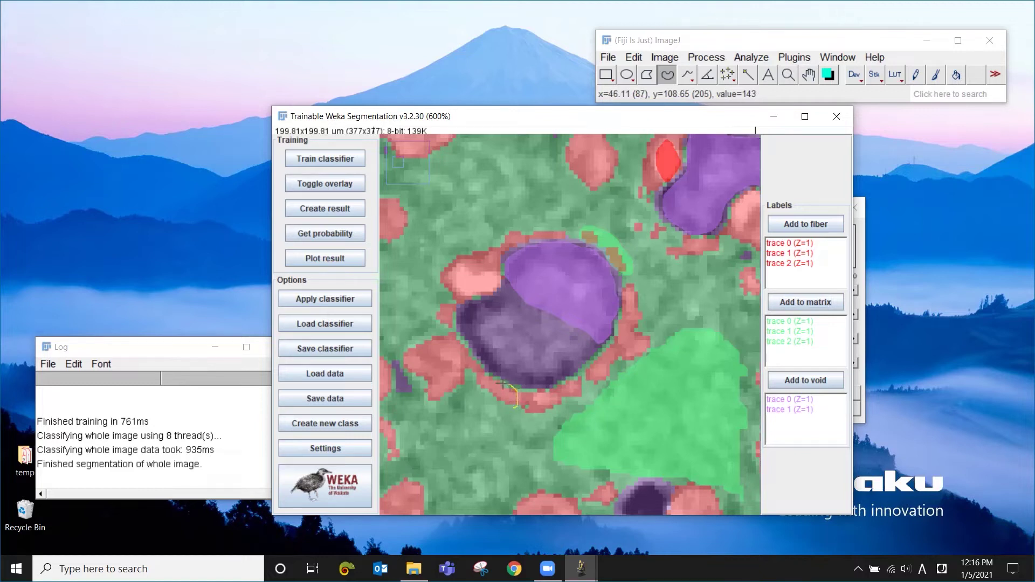
pyautogui.moveTo(464, 350)
pyautogui.mouseDown()
pyautogui.moveTo(470, 378)
pyautogui.moveTo(515, 408)
pyautogui.mouseUp()
pyautogui.click(811, 303)
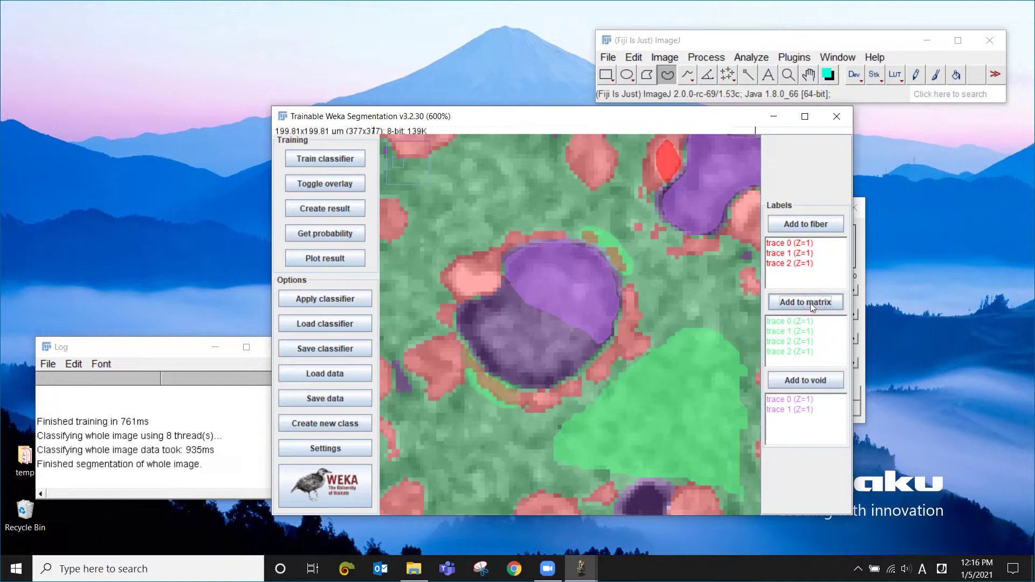
pyautogui.moveTo(681, 264); pyautogui.dragTo(631, 226)
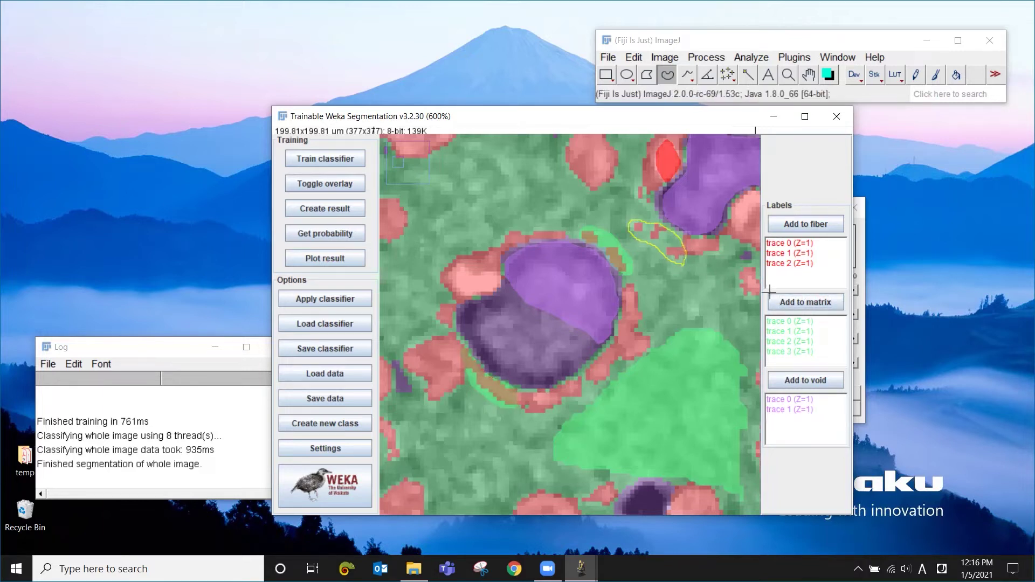
pyautogui.click(802, 302)
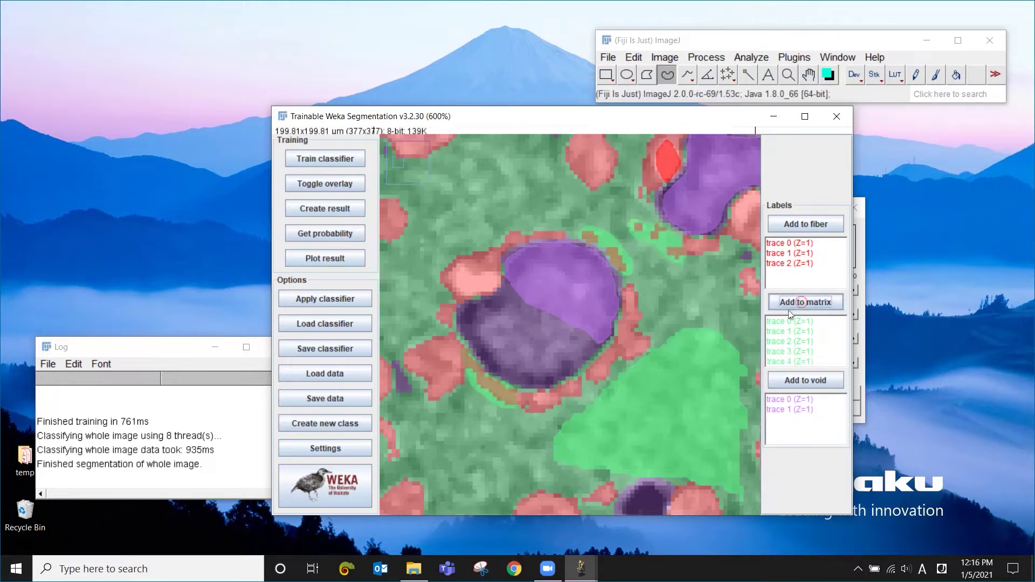
# Zoom the view back out to 200%.
pyautogui.click(788, 74)
pyautogui.rightClick(637, 289)
pyautogui.rightClick(637, 289)
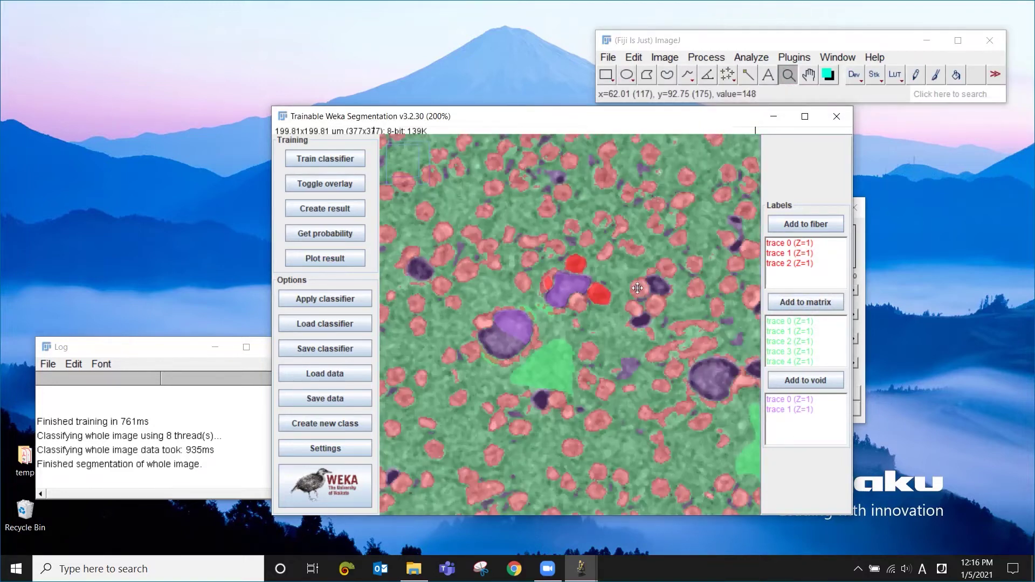
# Zoom in on the central purple void, trace its left edge as a sixth matrix example, then zoom back out.
pyautogui.click(557, 296)
pyautogui.click(557, 296)
pyautogui.click(557, 296)
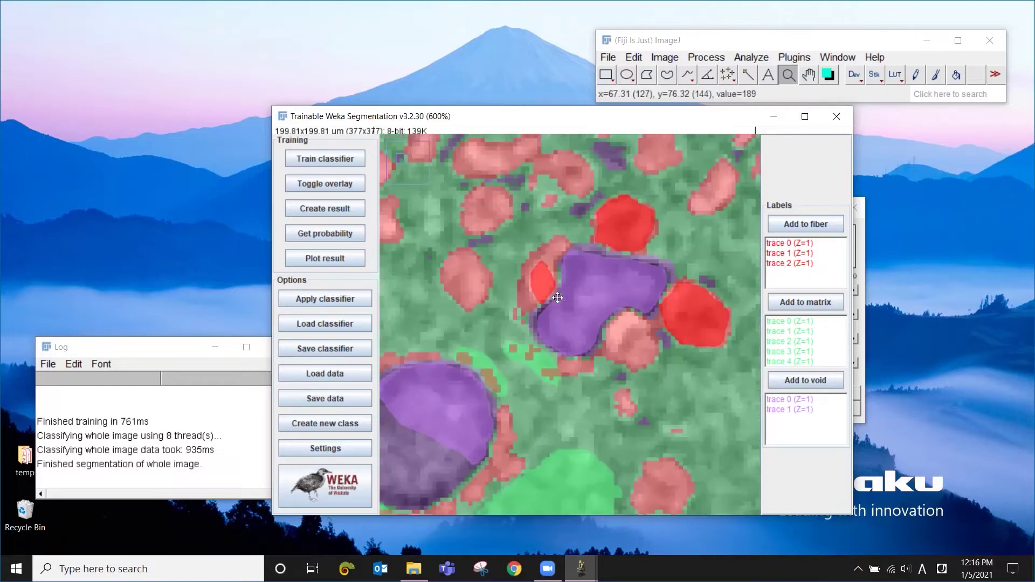
pyautogui.click(557, 296)
pyautogui.click(667, 74)
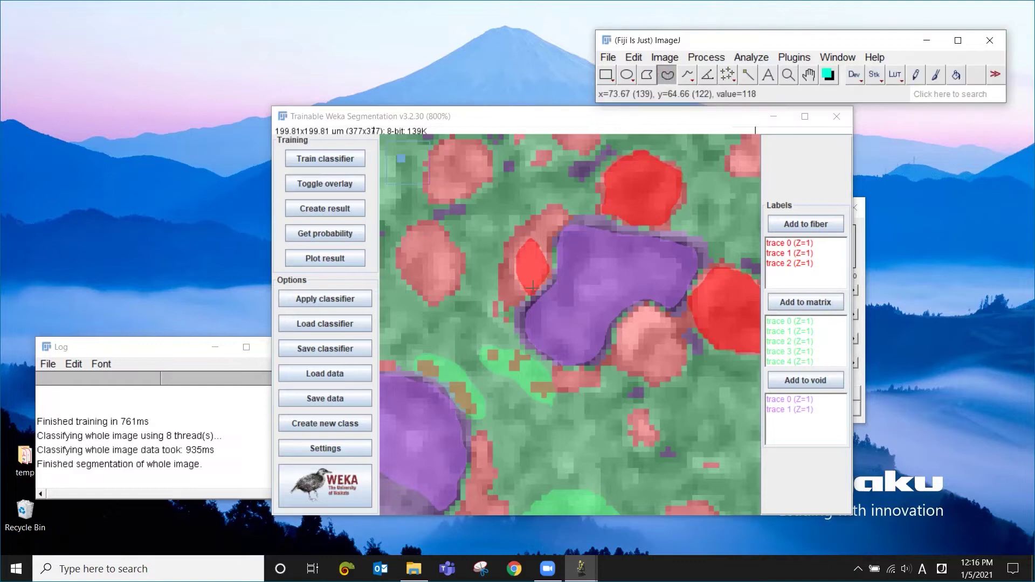
pyautogui.moveTo(527, 299)
pyautogui.mouseDown()
pyautogui.moveTo(509, 324)
pyautogui.moveTo(492, 316)
pyautogui.moveTo(492, 280)
pyautogui.moveTo(509, 268)
pyautogui.mouseUp()
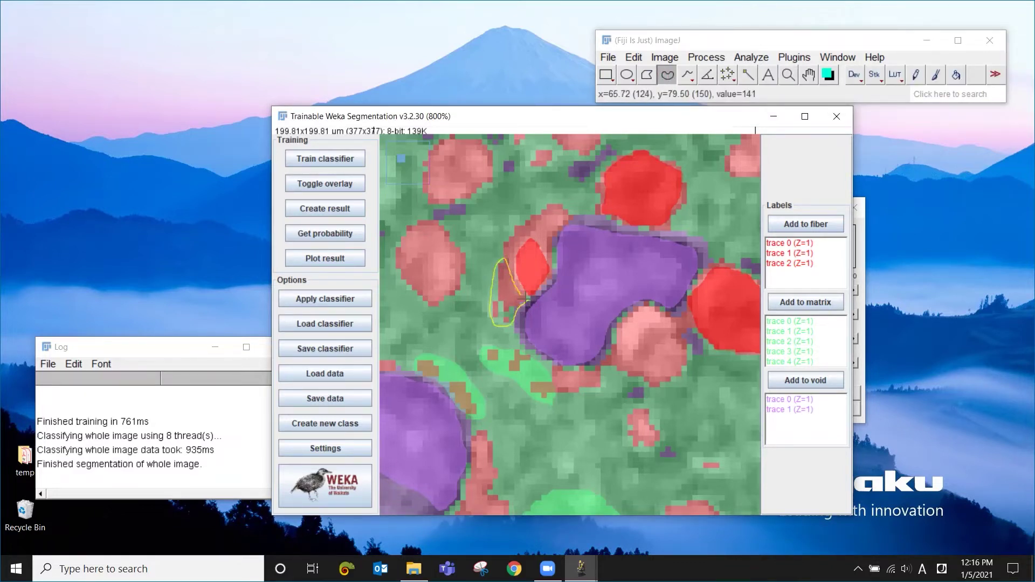
pyautogui.click(790, 299)
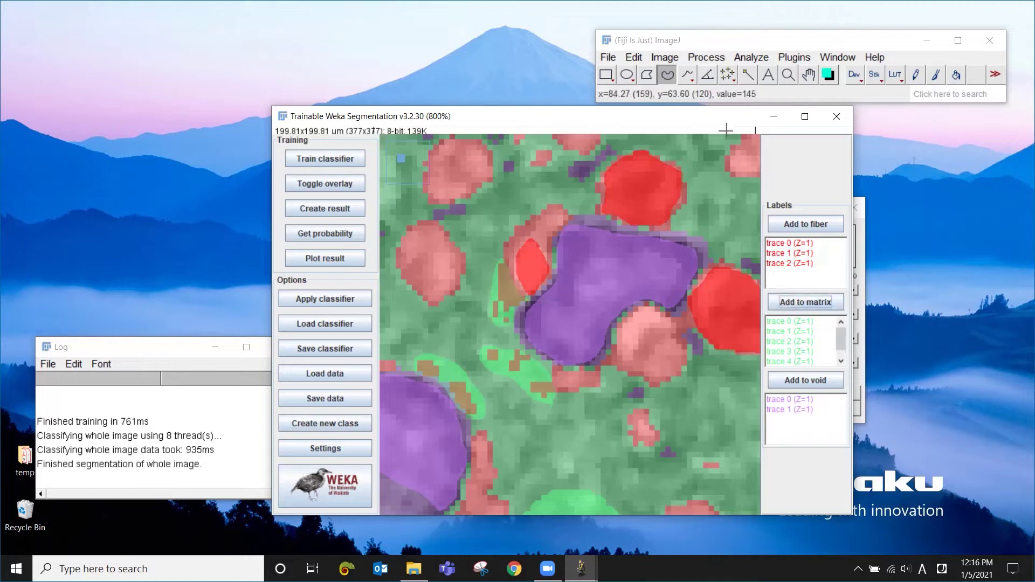
pyautogui.click(788, 74)
pyautogui.rightClick(648, 279)
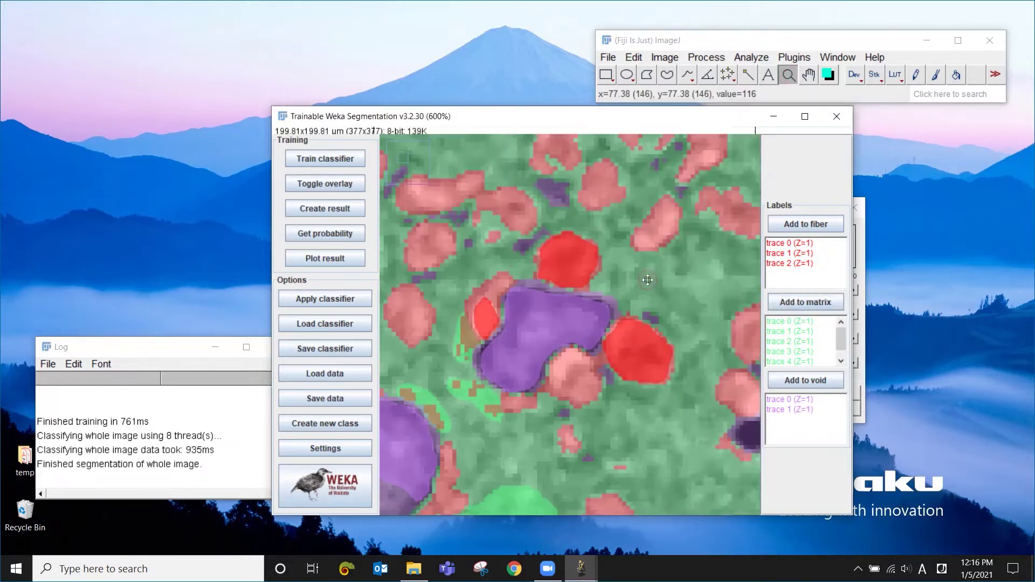
pyautogui.rightClick(647, 280)
pyautogui.rightClick(648, 280)
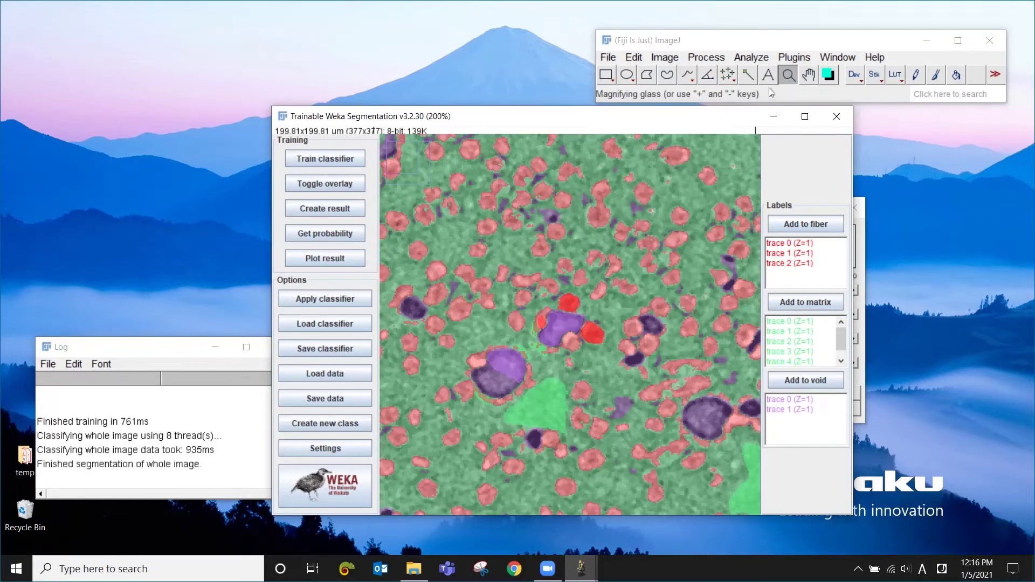
# Zoom into the upper slice and add two small purple spots, left and centre, to the matrix class.
pyautogui.click(607, 218)
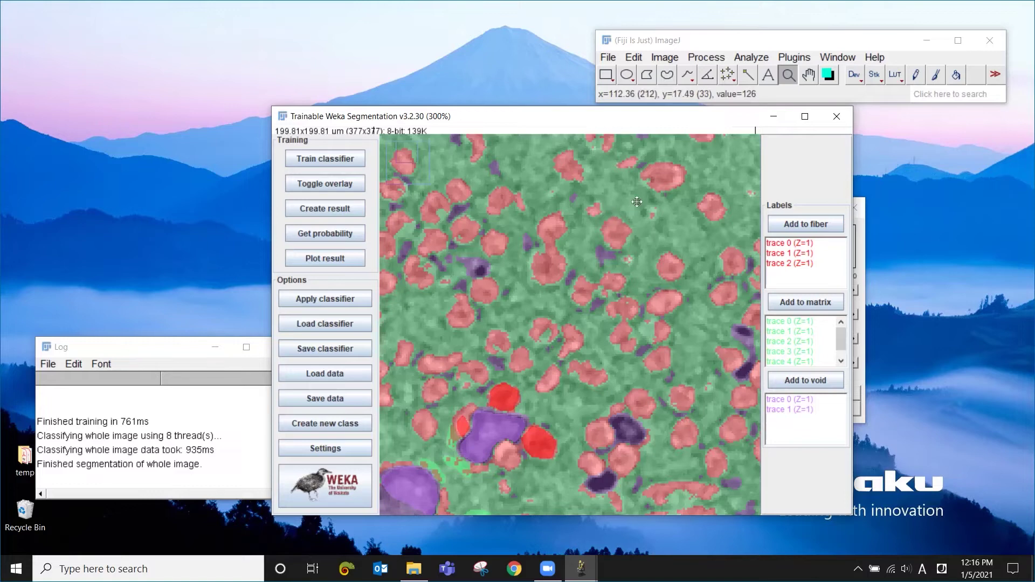
pyautogui.click(569, 210)
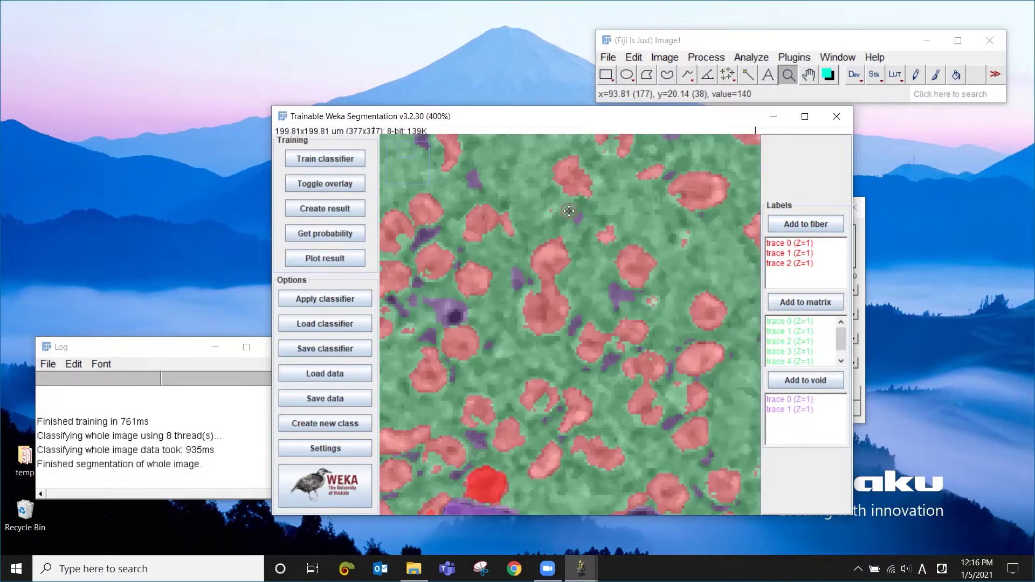
pyautogui.click(667, 75)
pyautogui.click(469, 312)
pyautogui.moveTo(441, 323); pyautogui.dragTo(429, 311)
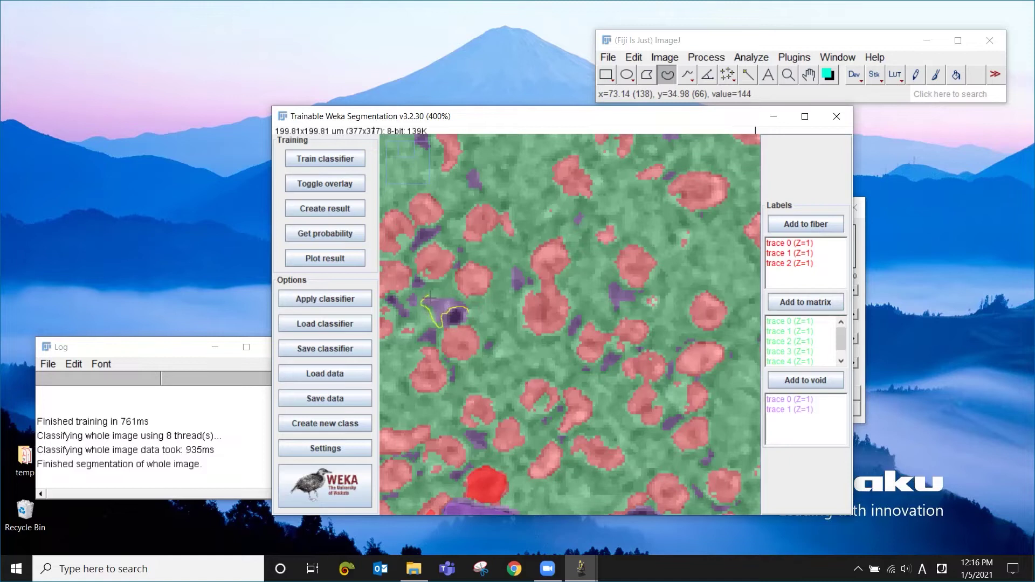
pyautogui.click(804, 302)
pyautogui.moveTo(626, 310)
pyautogui.mouseDown()
pyautogui.moveTo(616, 314)
pyautogui.moveTo(604, 289)
pyautogui.mouseUp()
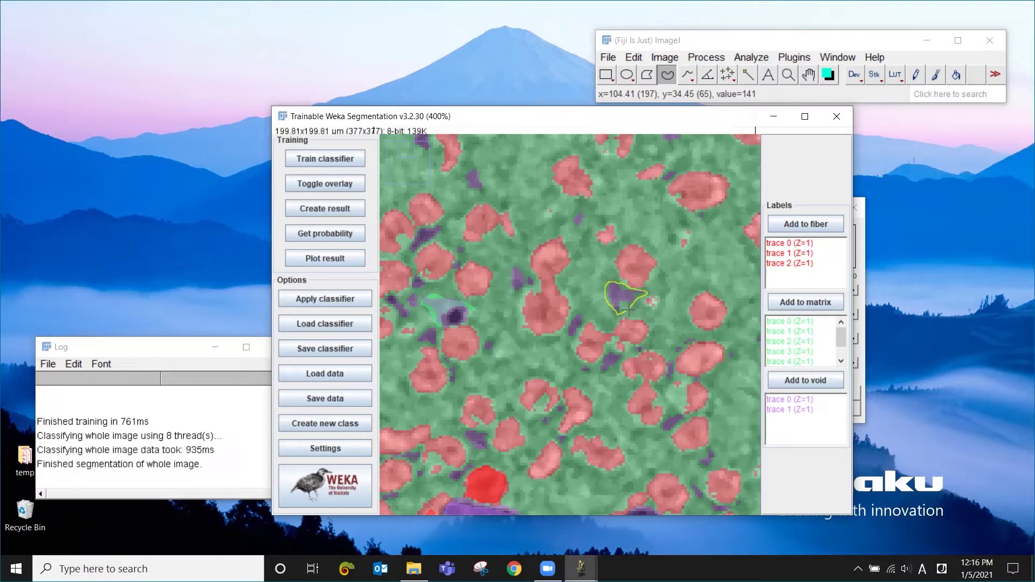
pyautogui.click(793, 303)
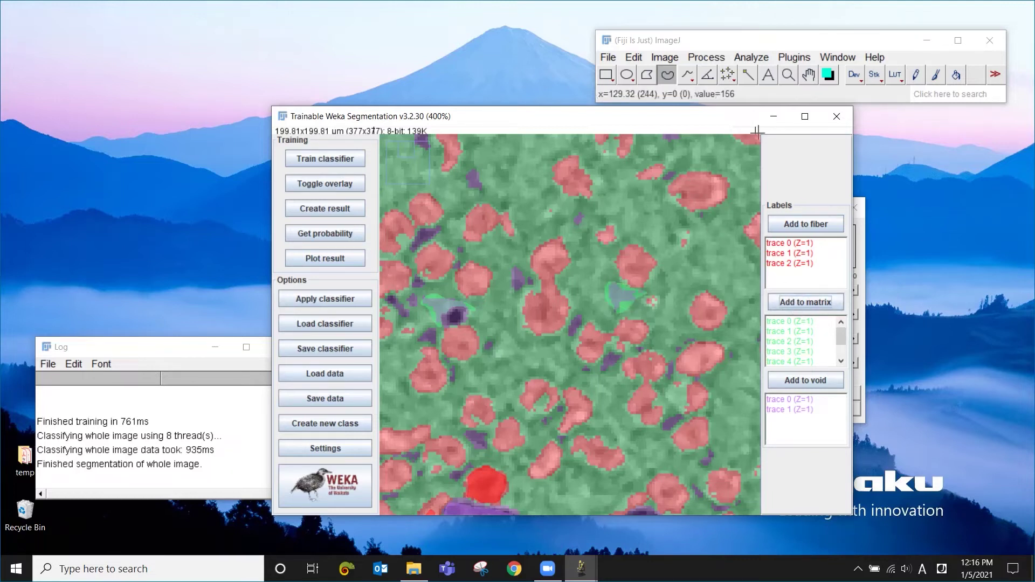
# Pan to another region and add a small dark spot mid-image to the matrix class.
pyautogui.click(808, 75)
pyautogui.moveTo(722, 226)
pyautogui.mouseDown()
pyautogui.moveTo(693, 249)
pyautogui.moveTo(648, 356)
pyautogui.moveTo(439, 351)
pyautogui.moveTo(462, 331)
pyautogui.mouseUp()
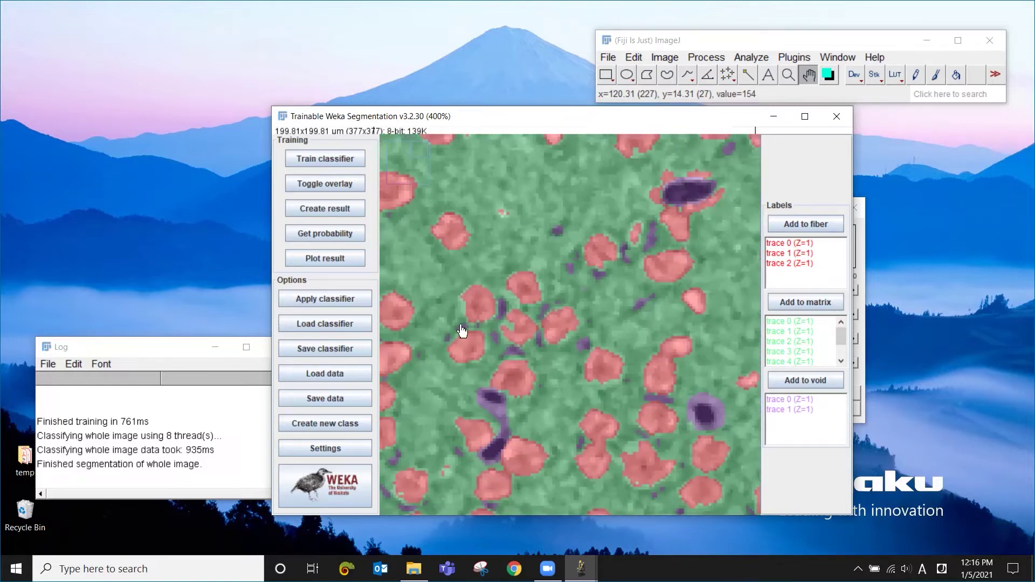
pyautogui.click(667, 76)
pyautogui.moveTo(640, 314)
pyautogui.mouseDown()
pyautogui.moveTo(656, 292)
pyautogui.moveTo(661, 300)
pyautogui.moveTo(642, 314)
pyautogui.mouseUp()
pyautogui.click(798, 304)
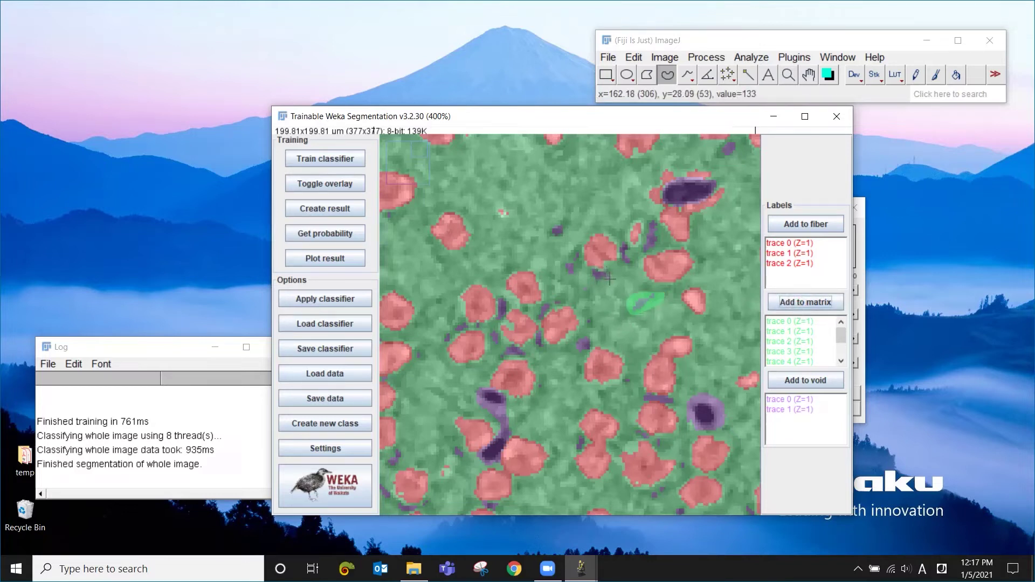
# Toggle the segmentation overlay off and on twice to compare it with the raw grayscale CT.
pyautogui.click(328, 182)
pyautogui.click(328, 183)
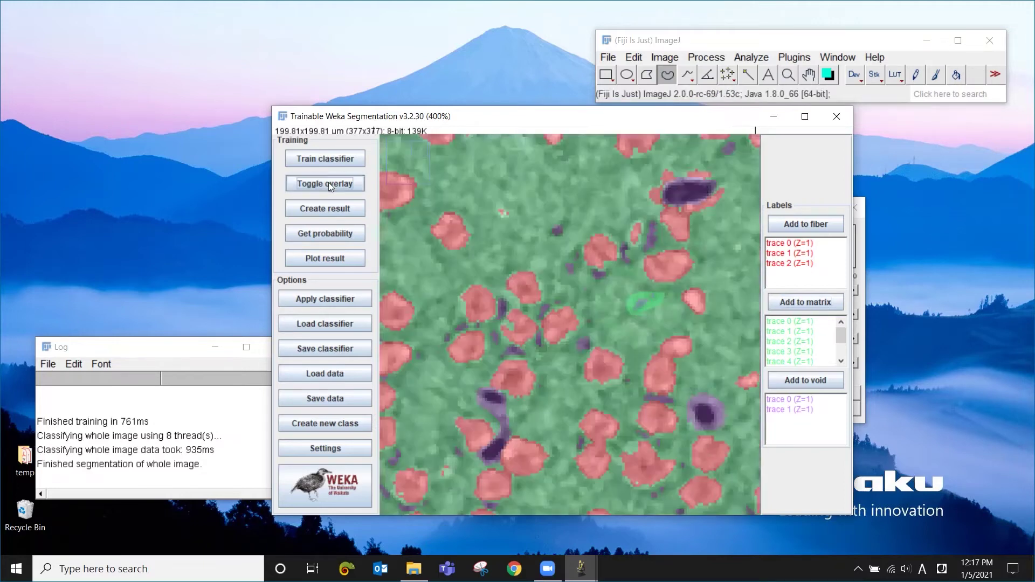
pyautogui.click(328, 182)
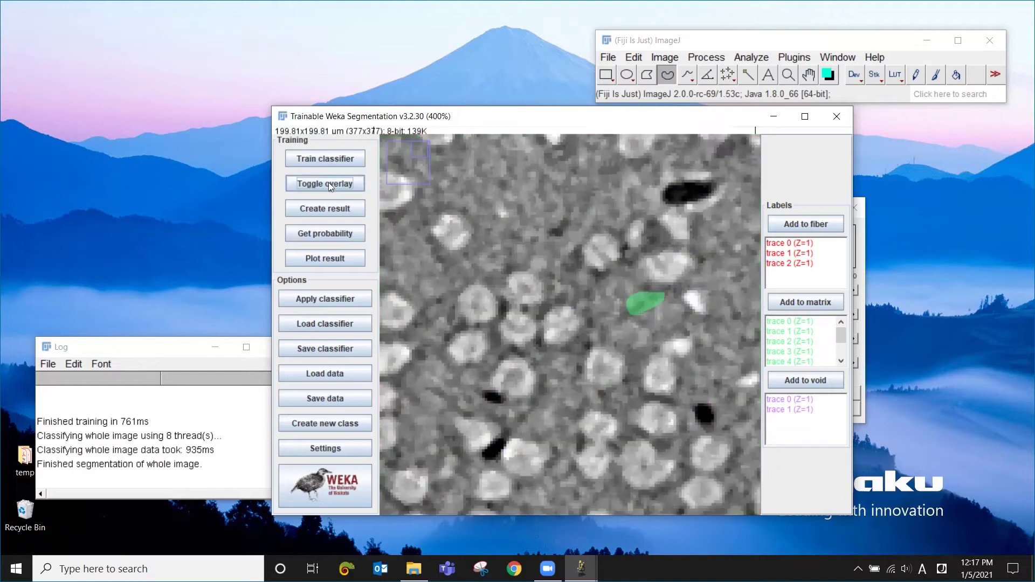
pyautogui.click(328, 182)
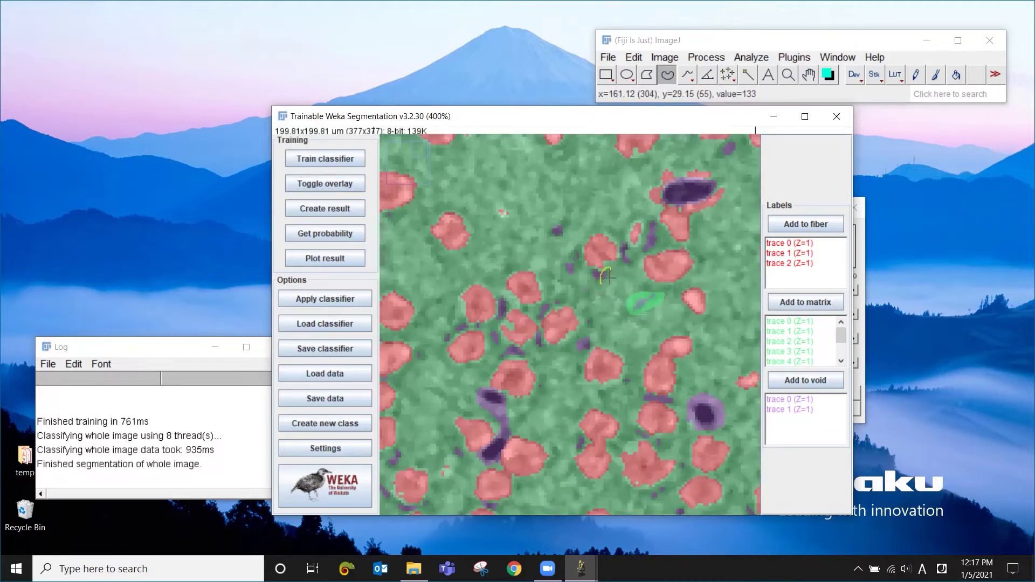
# Add the outlined spot and a spot on the lower-left purple streak to matrix, then zoom out.
pyautogui.click(787, 303)
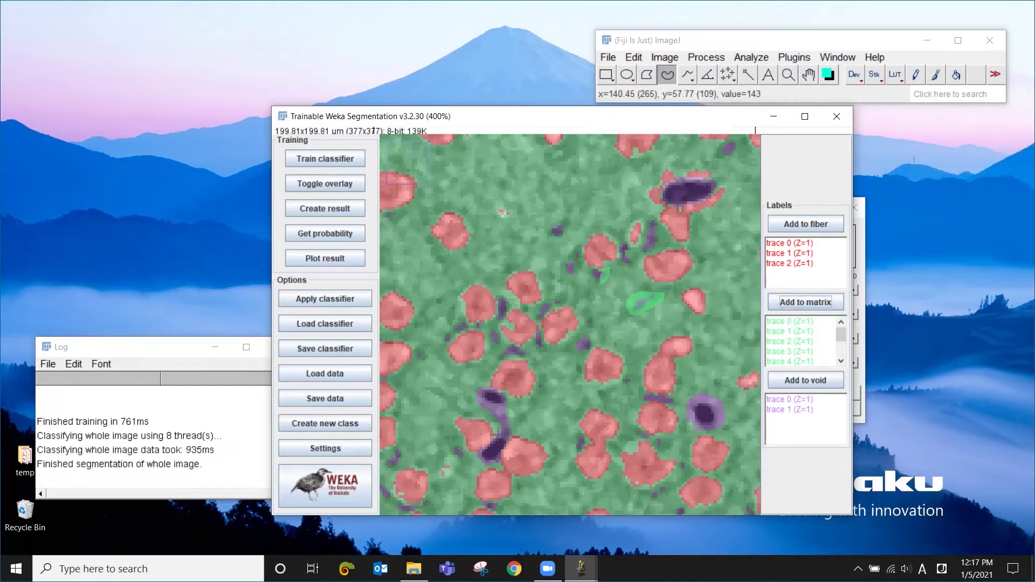
pyautogui.moveTo(501, 410); pyautogui.dragTo(484, 411)
pyautogui.click(816, 301)
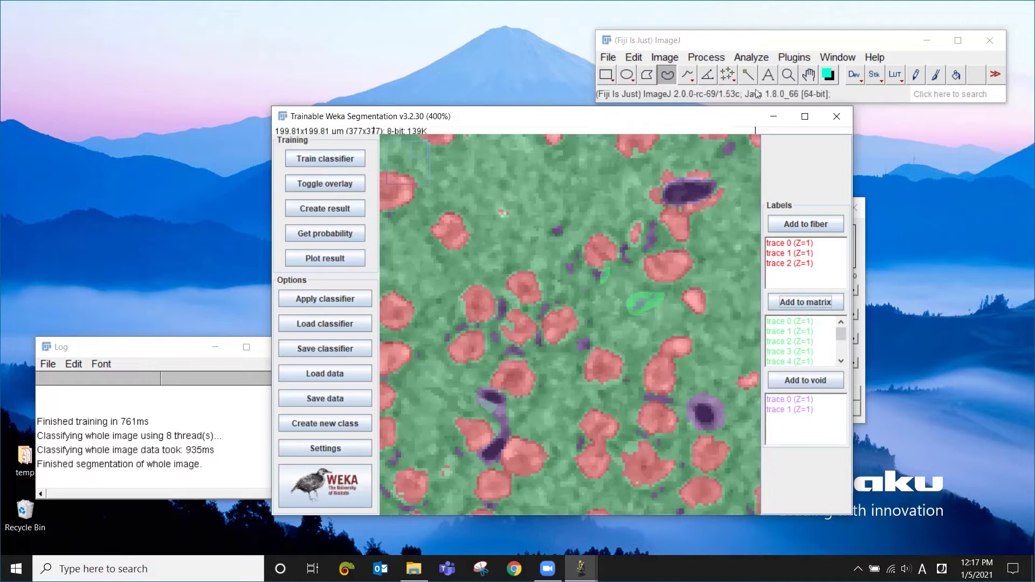
pyautogui.click(790, 77)
pyautogui.rightClick(612, 318)
pyautogui.rightClick(612, 318)
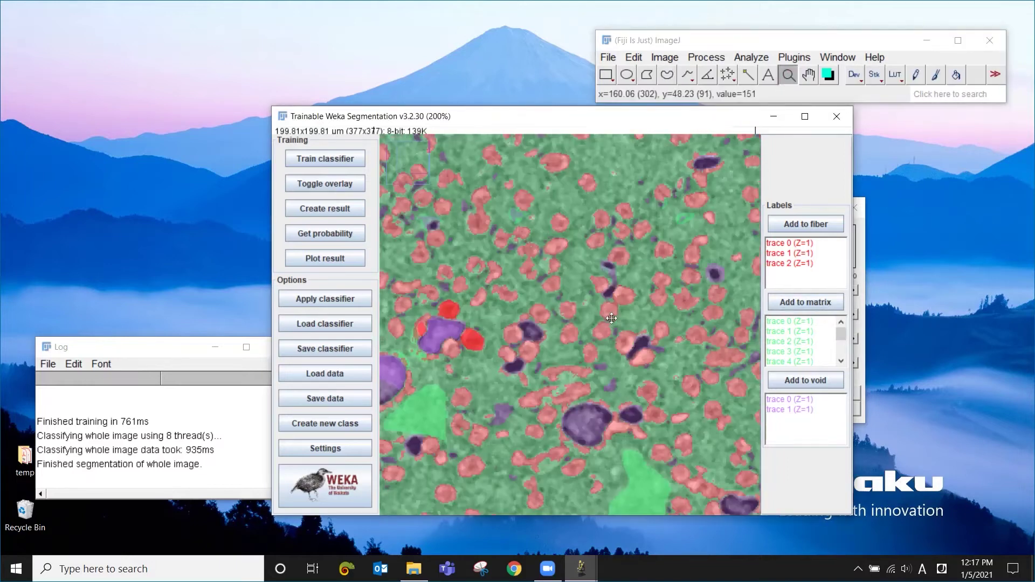
# Retrain the Weka classifier using the newly added matrix traces.
pyautogui.click(330, 159)
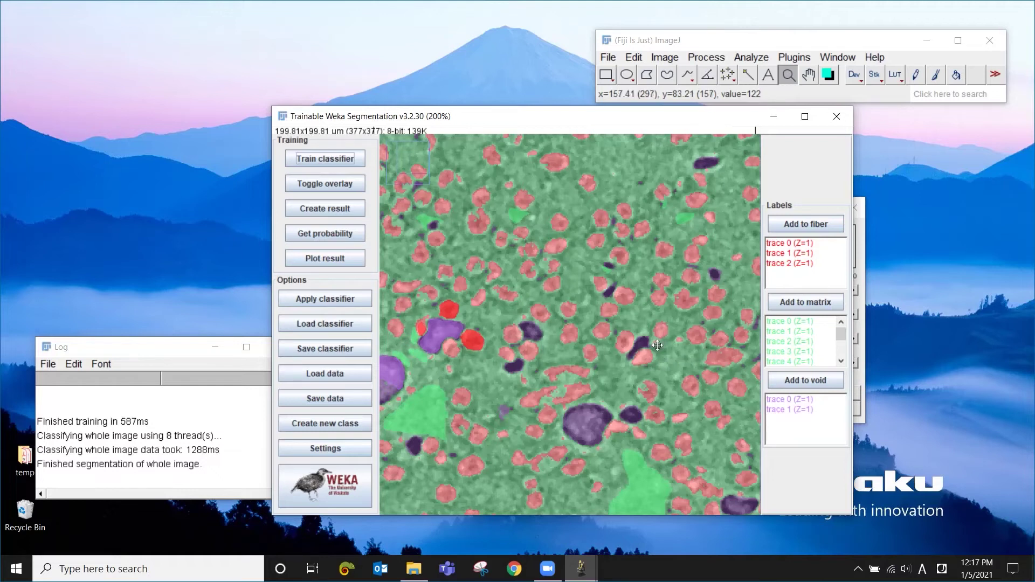
# Save the trained classifier as classifier.model on the Desktop and close the Weka window.
pyautogui.click(325, 348)
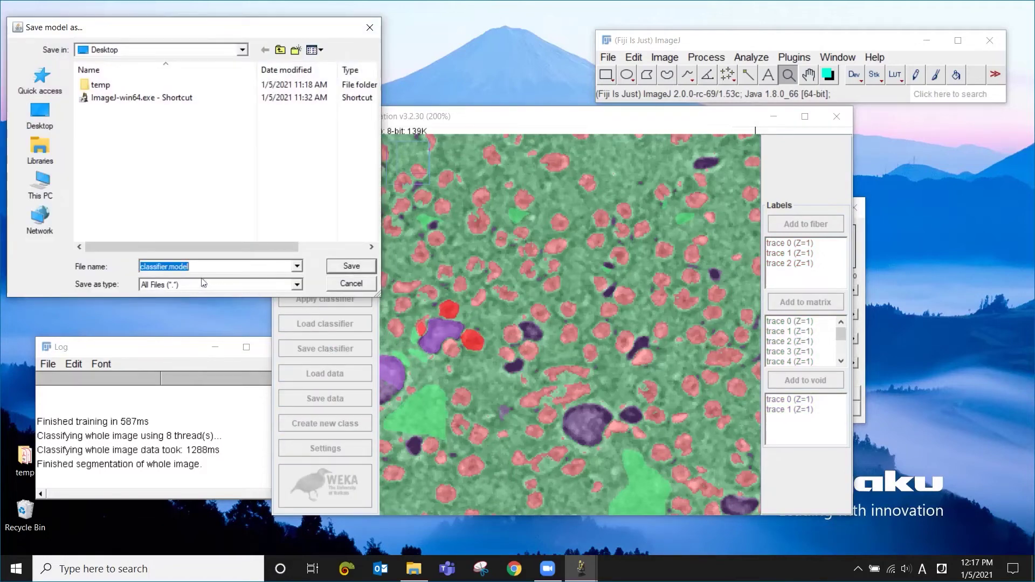
pyautogui.click(357, 268)
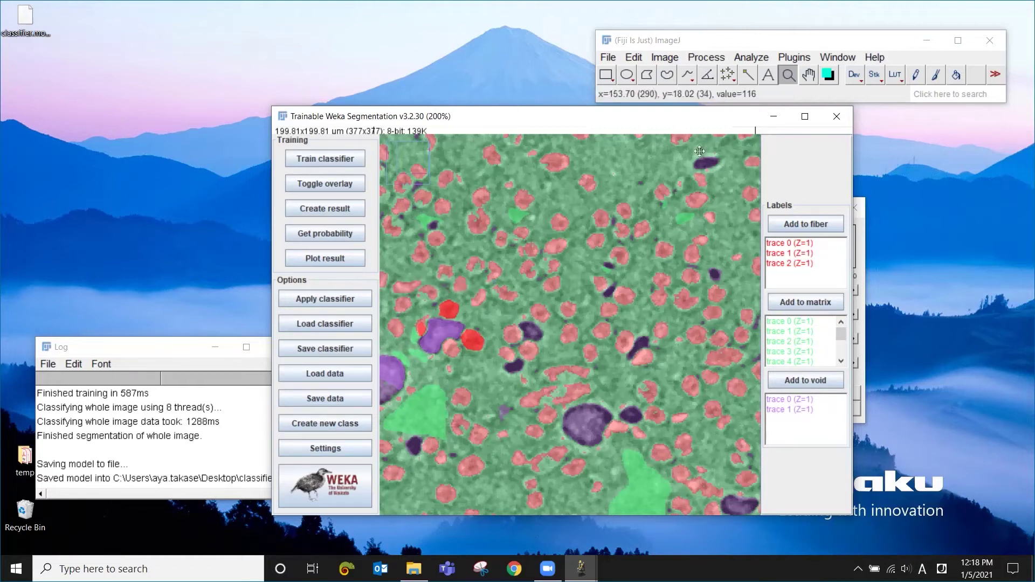
pyautogui.click(836, 116)
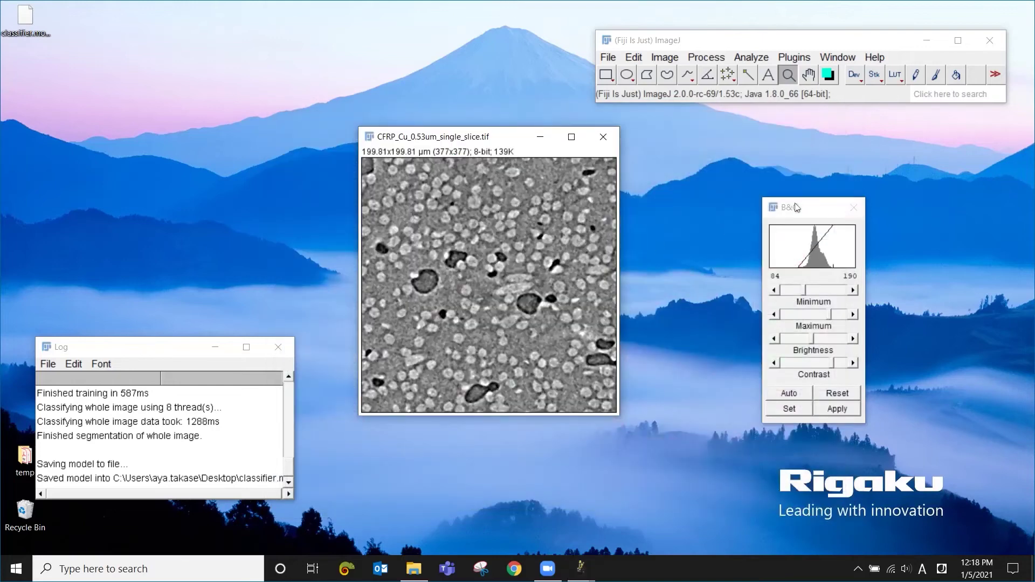
# Close the single-slice image and B&C panel, then drag CFRP_Cu_0.53um_10_slices.tif into Fiji.
pyautogui.click(603, 138)
pyautogui.click(851, 209)
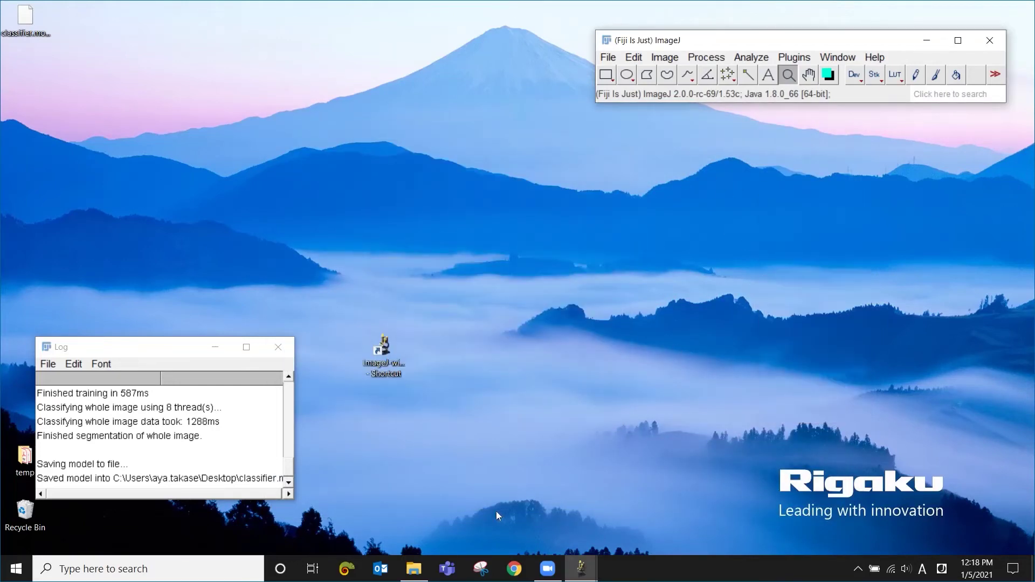
pyautogui.click(413, 569)
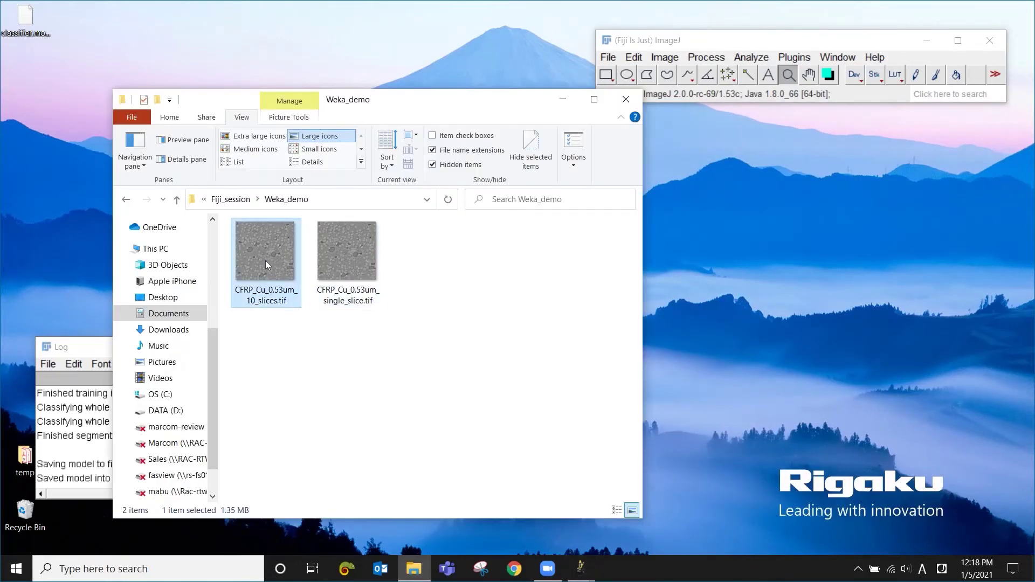
pyautogui.moveTo(264, 254); pyautogui.dragTo(763, 94)
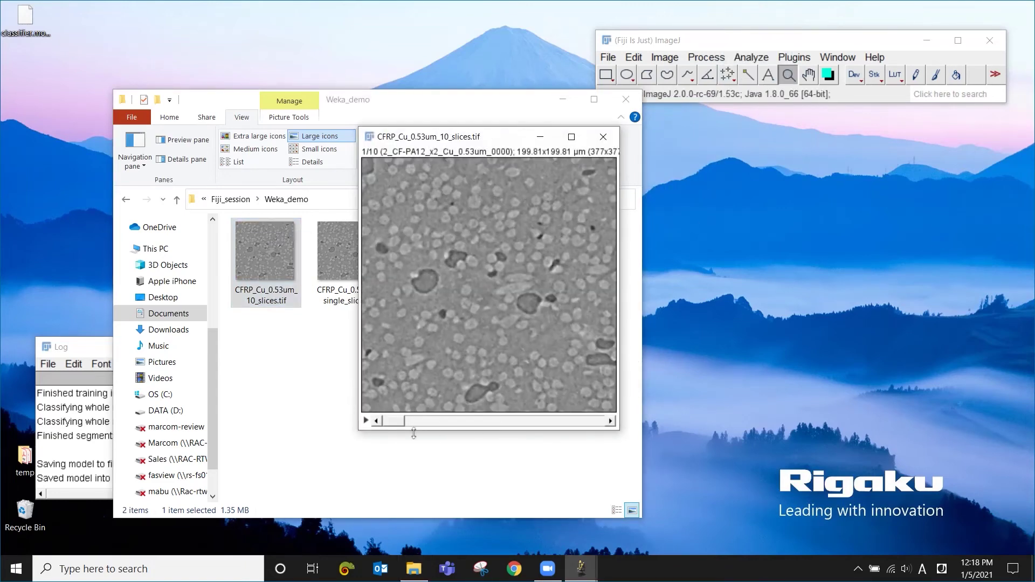
pyautogui.moveTo(400, 426)
pyautogui.mouseDown()
pyautogui.moveTo(589, 421)
pyautogui.moveTo(386, 429)
pyautogui.mouseUp()
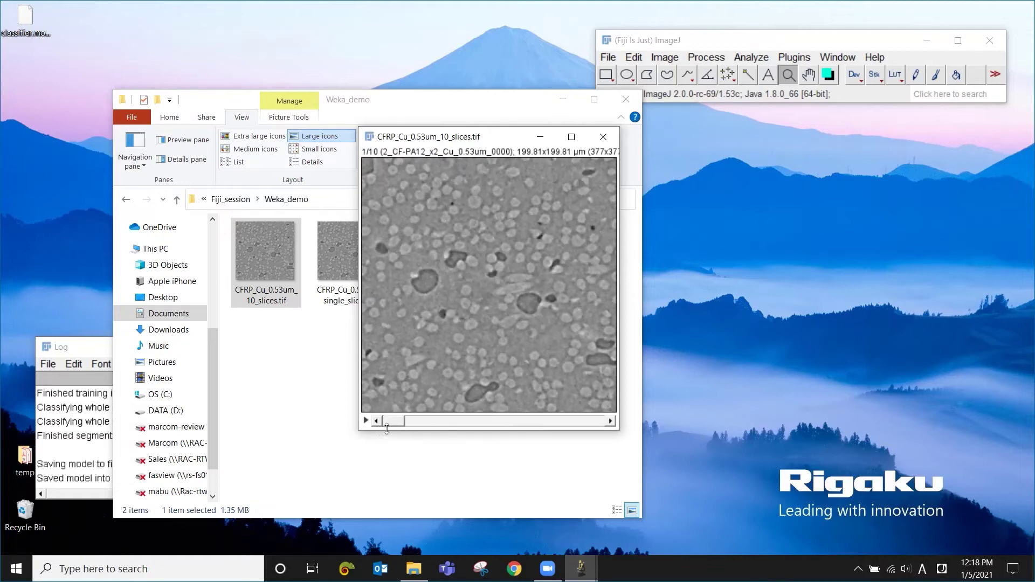
# Auto-adjust the stack's brightness/contrast to a 77–196 display range and browse to slice 6.
pyautogui.click(661, 59)
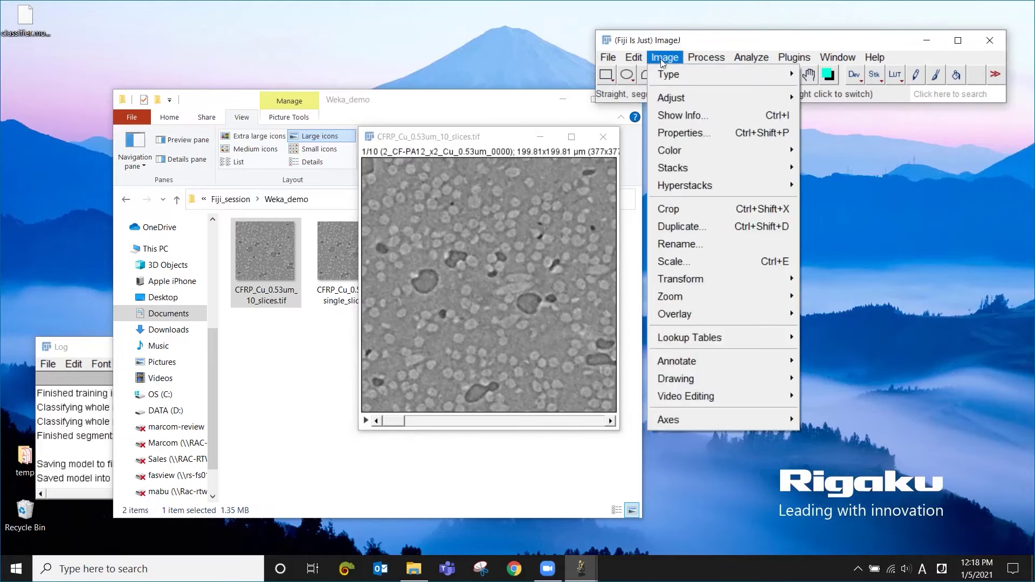
pyautogui.moveTo(684, 99)
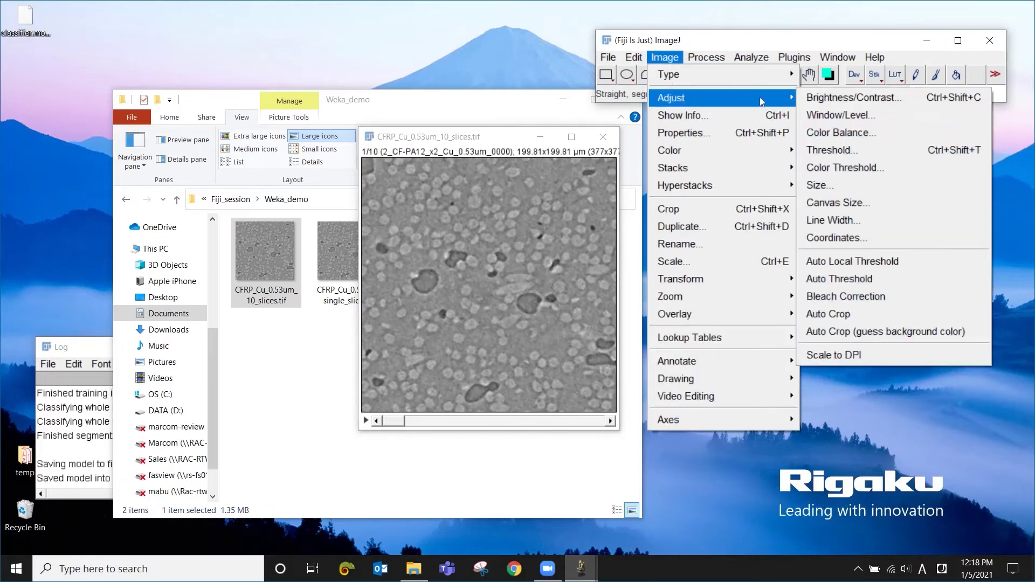
pyautogui.click(836, 98)
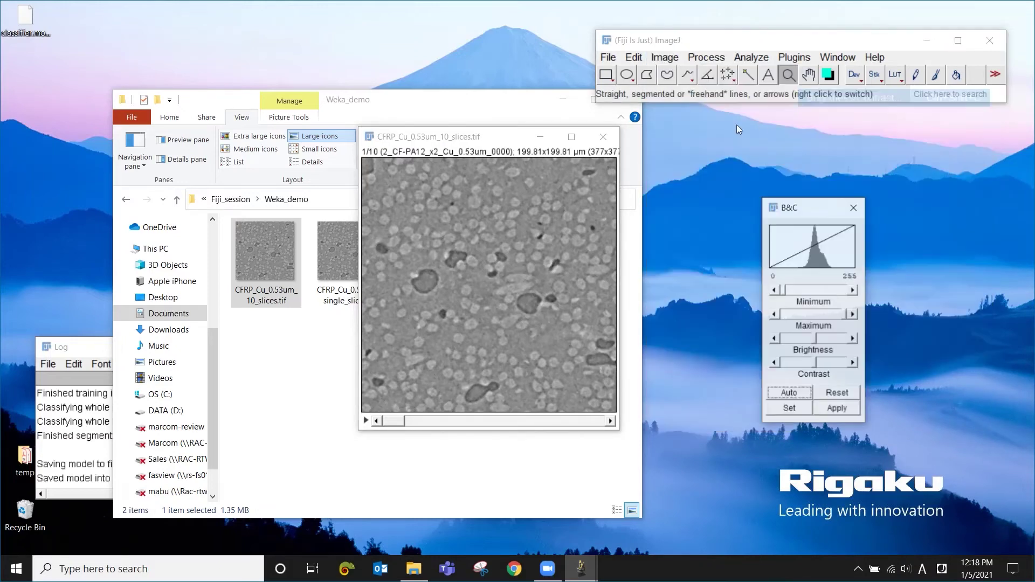
pyautogui.click(562, 99)
pyautogui.click(787, 399)
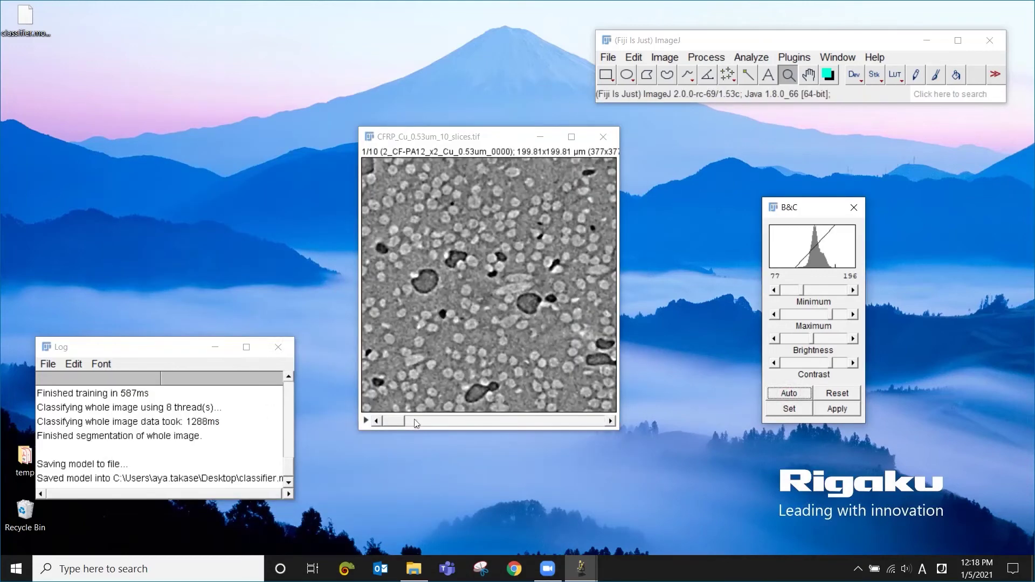
pyautogui.moveTo(392, 422)
pyautogui.mouseDown()
pyautogui.moveTo(588, 425)
pyautogui.moveTo(411, 425)
pyautogui.mouseUp()
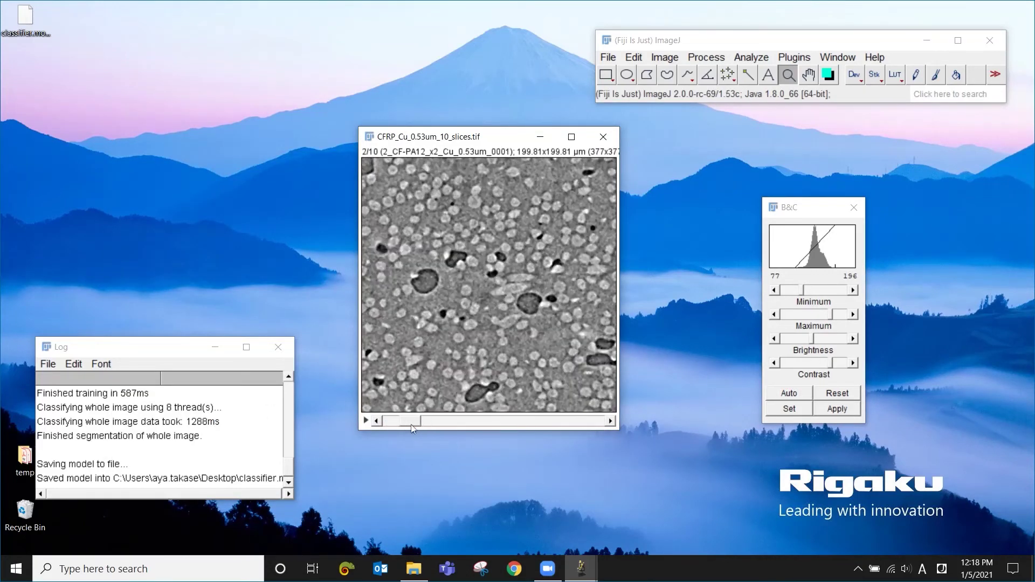
# Launch Trainable Weka Segmentation on the 10-slice stack and zoom its view to 150%.
pyautogui.click(799, 58)
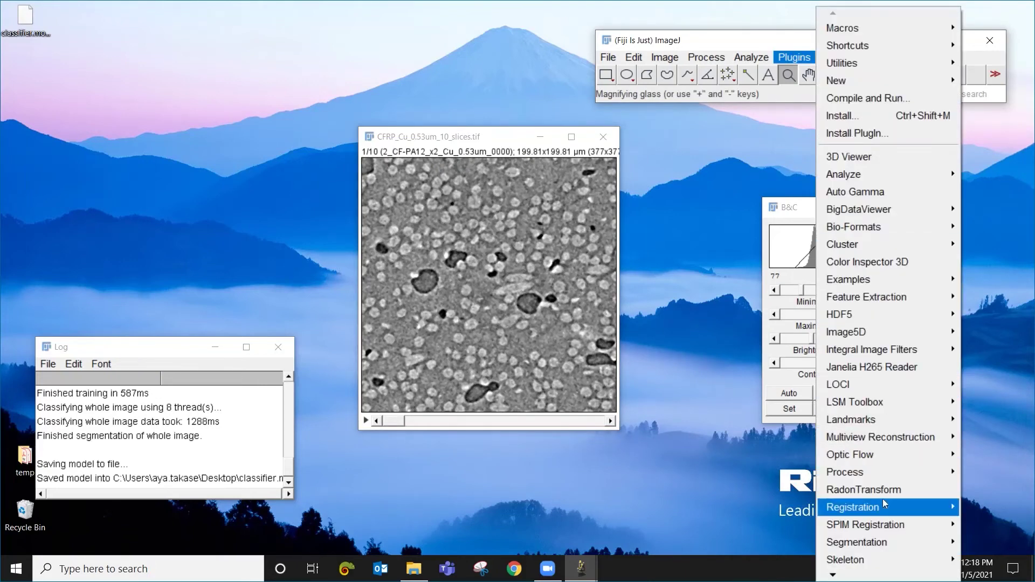
pyautogui.moveTo(833, 542)
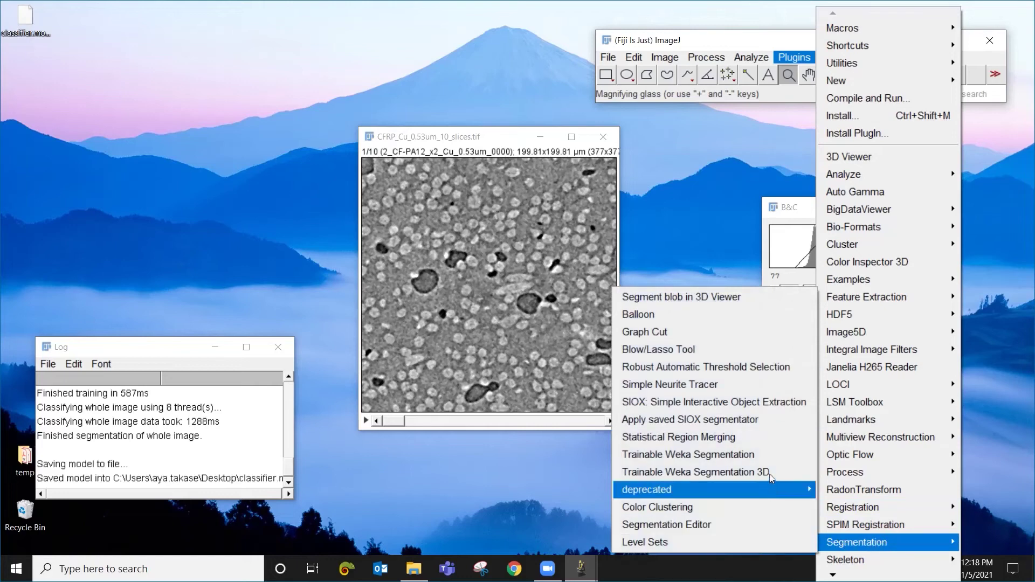
pyautogui.click(770, 458)
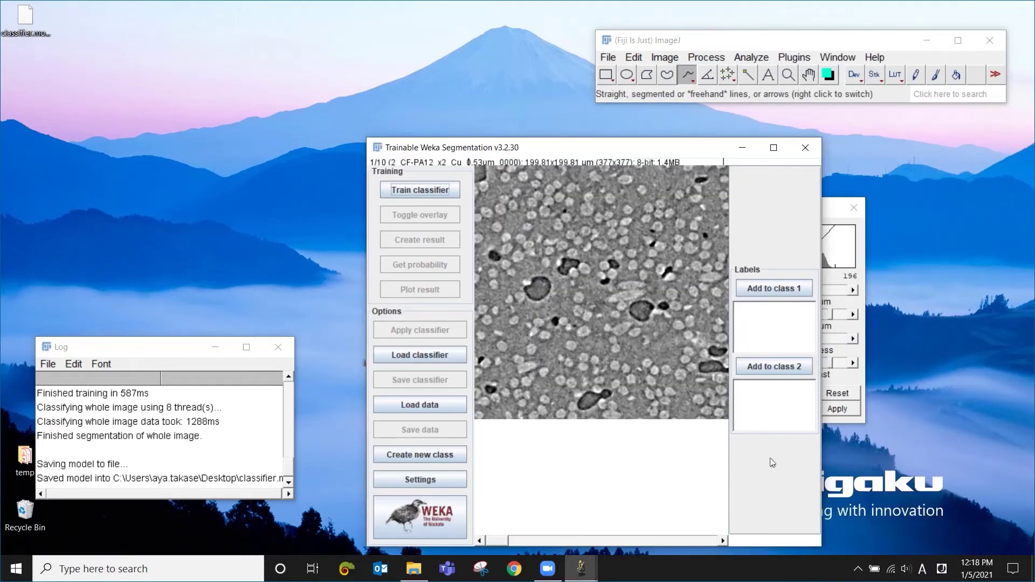
pyautogui.moveTo(621, 156); pyautogui.dragTo(558, 133)
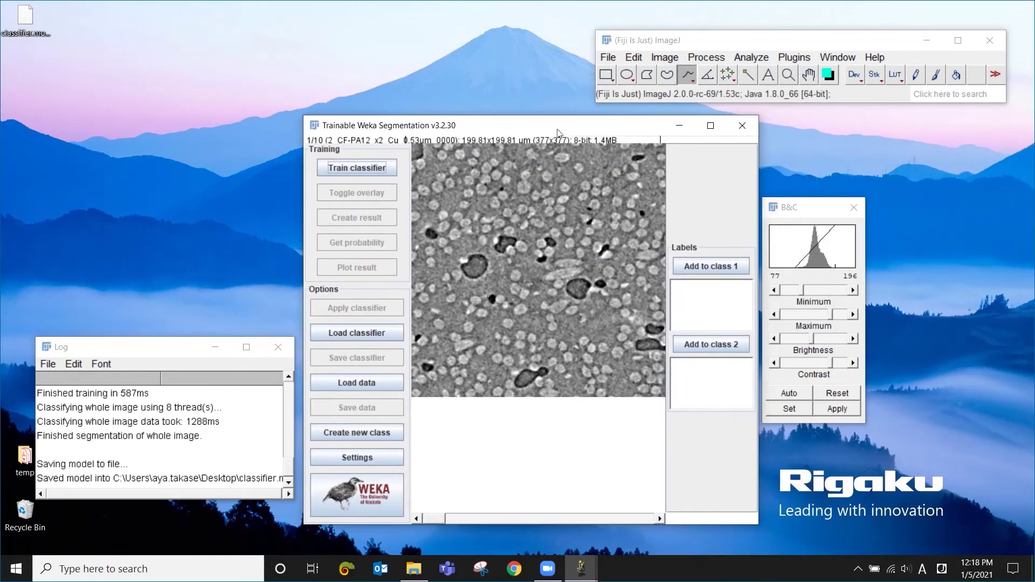
pyautogui.click(788, 74)
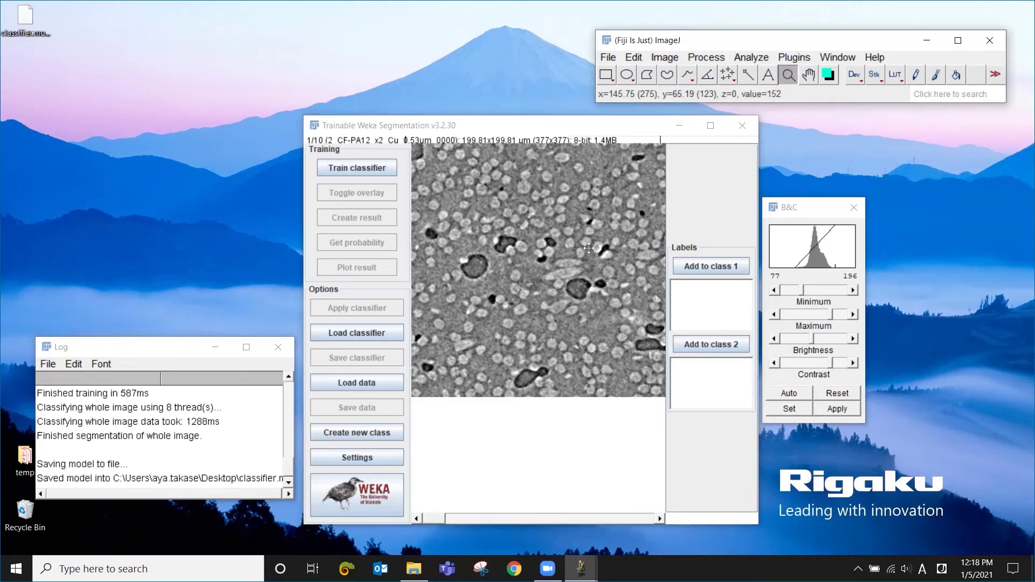
pyautogui.click(521, 338)
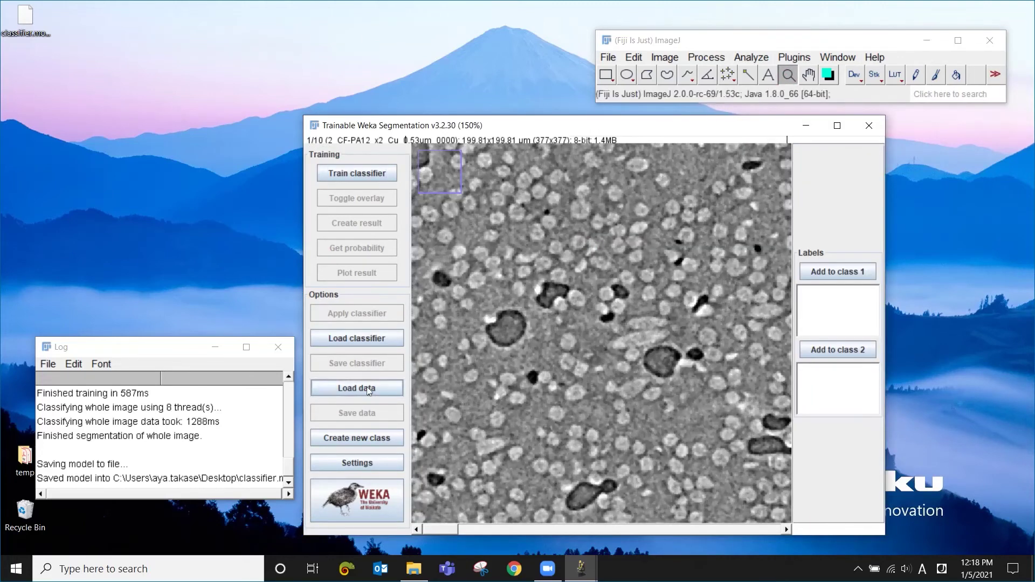
# Load the saved classifier.model into the segmentation session.
pyautogui.click(377, 343)
pyautogui.click(141, 102)
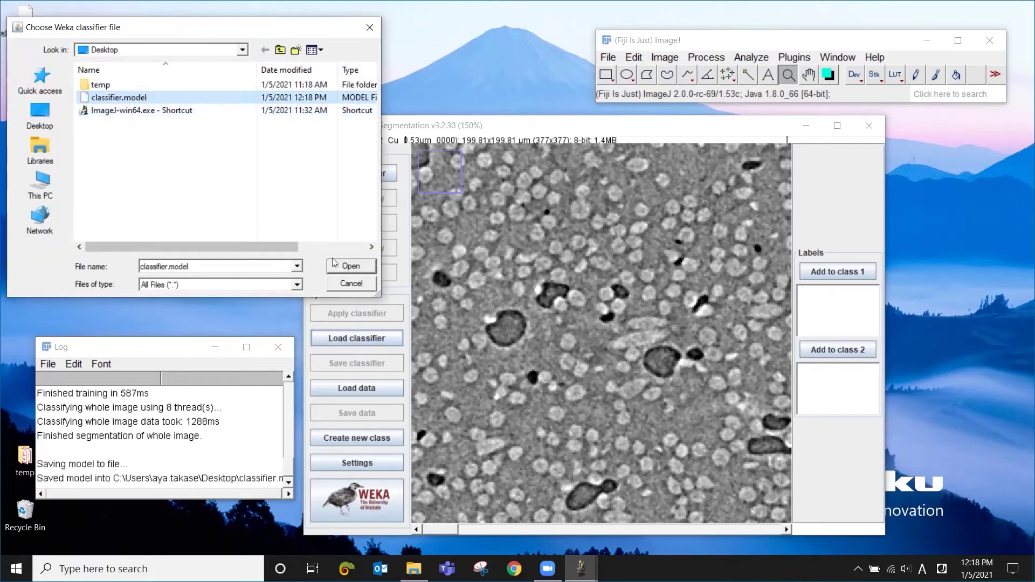
pyautogui.click(346, 266)
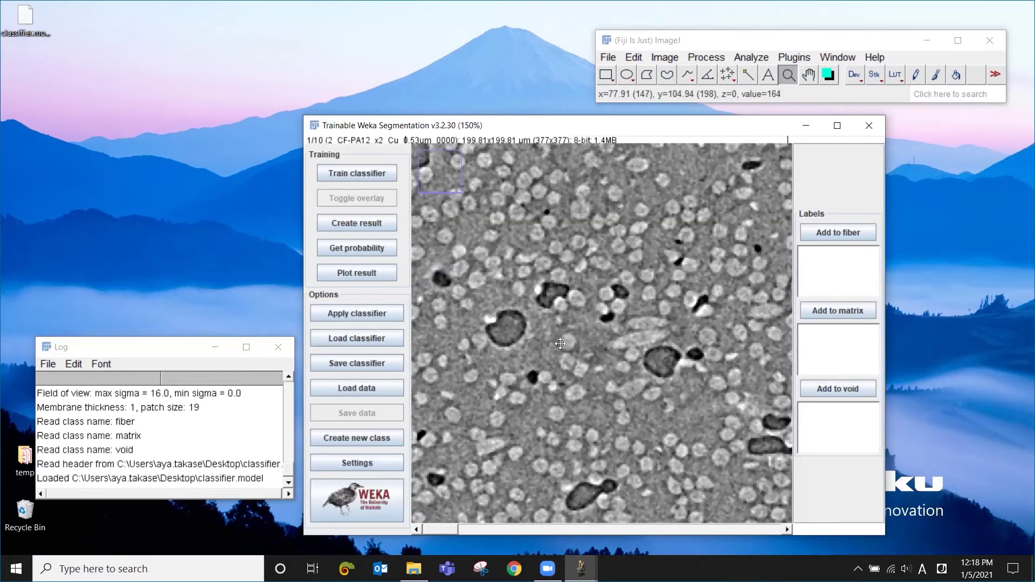
# Create the result to classify all 10 slices into fiber, matrix and void with the loaded model.
pyautogui.click(378, 223)
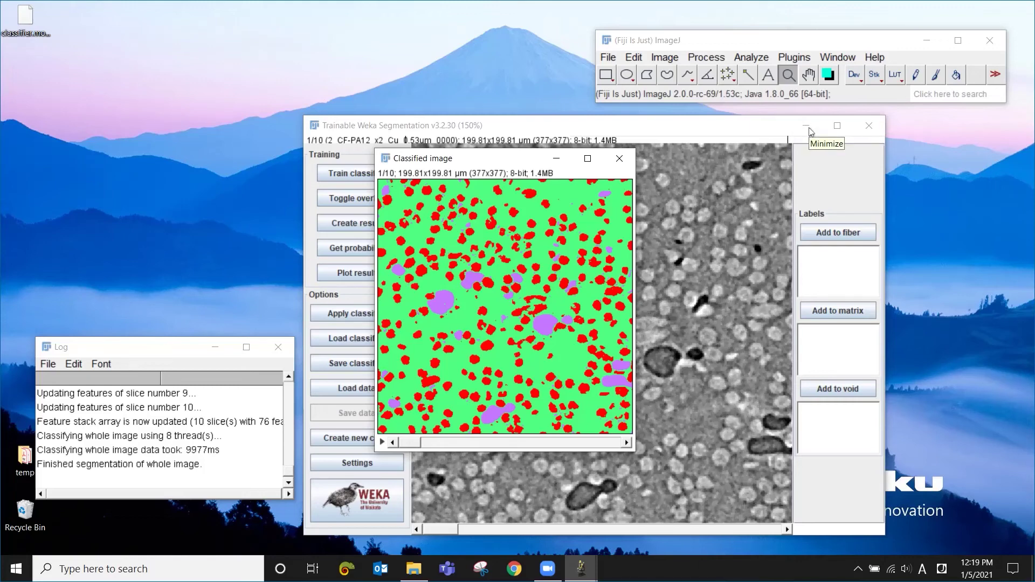
# Minimize the Weka window, shift the Classified window up, and scrub through its 10 slices.
pyautogui.click(808, 131)
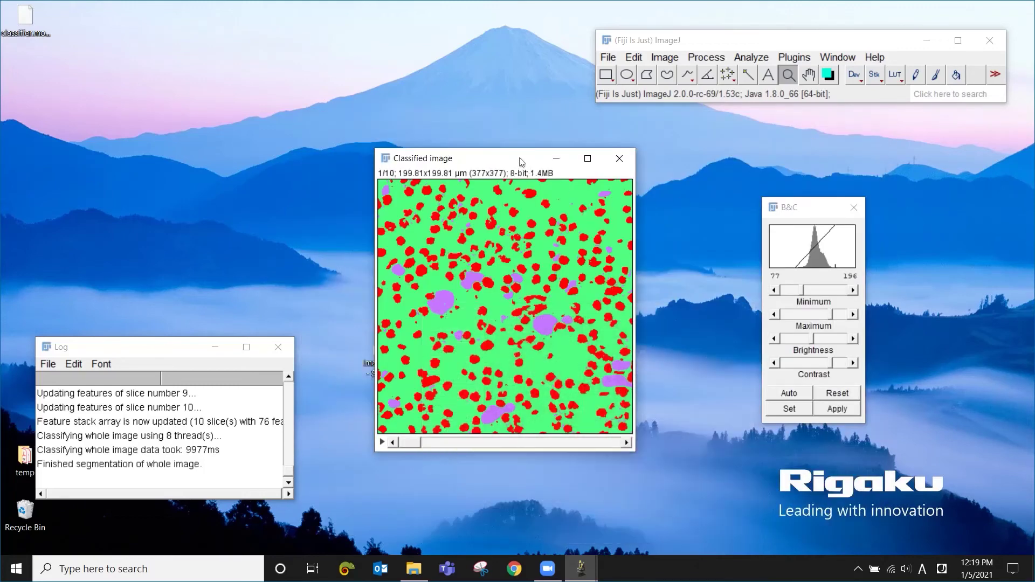
pyautogui.moveTo(521, 162); pyautogui.dragTo(524, 132)
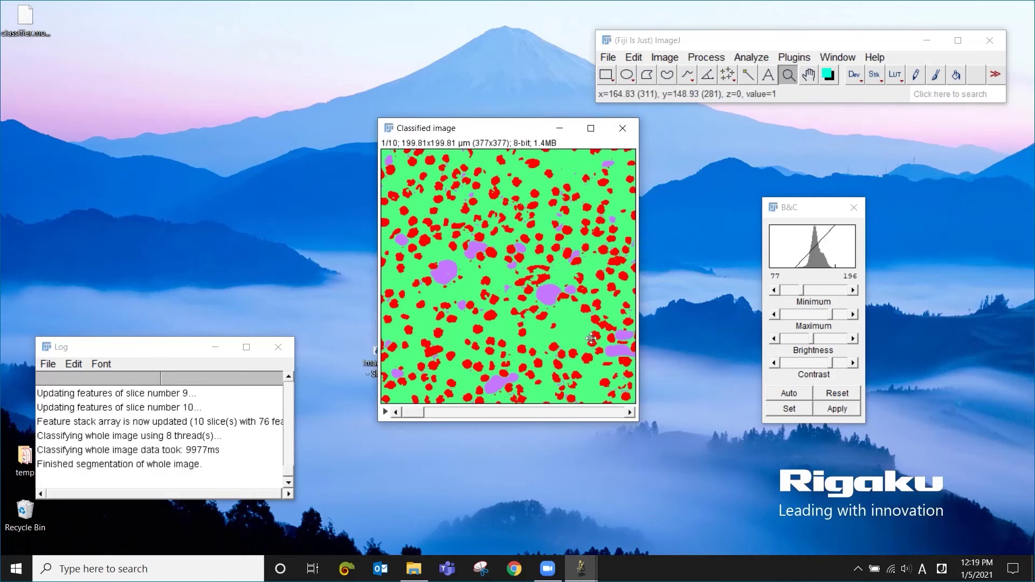
pyautogui.moveTo(412, 413); pyautogui.dragTo(621, 413)
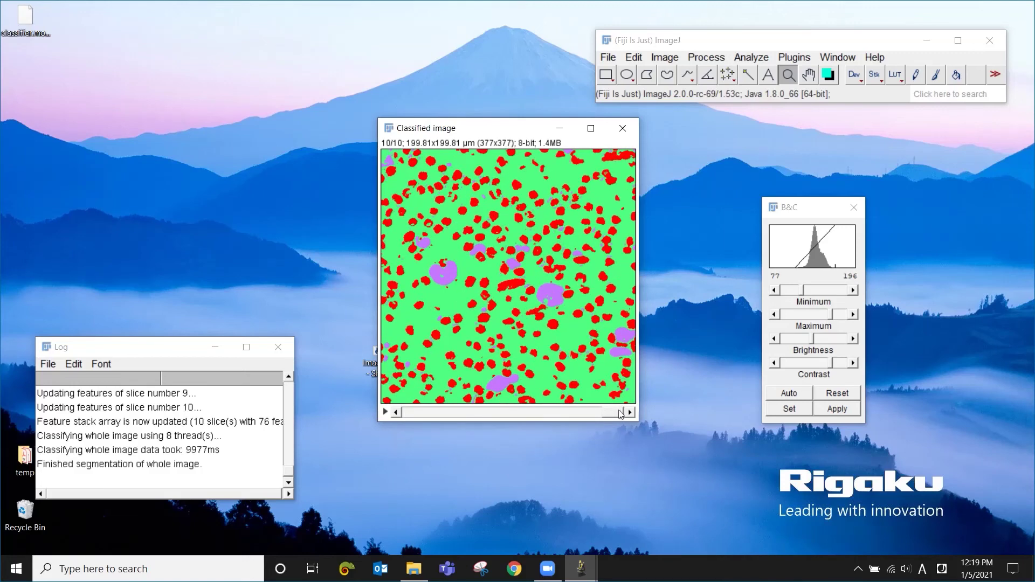
pyautogui.moveTo(620, 414); pyautogui.dragTo(554, 423)
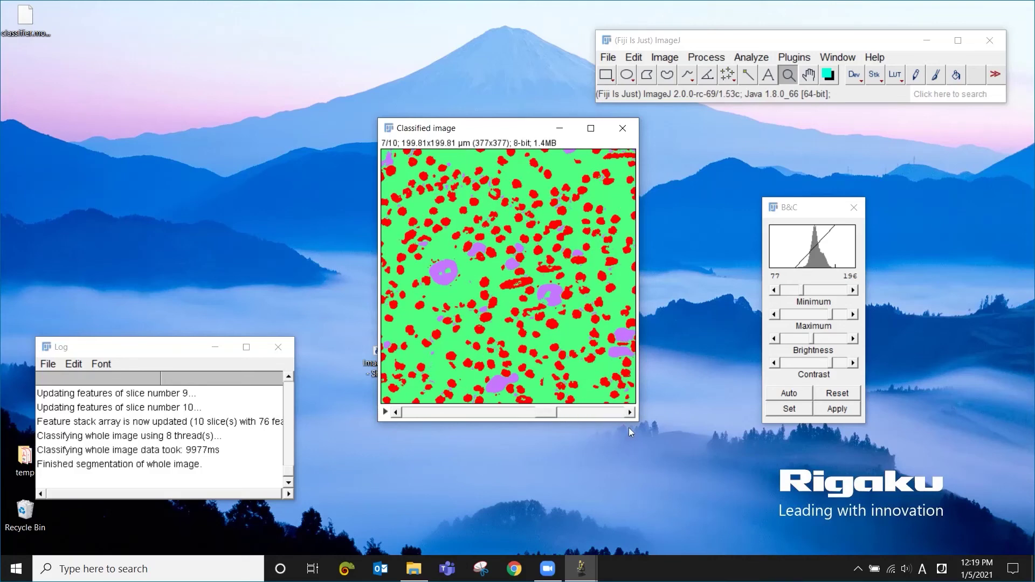